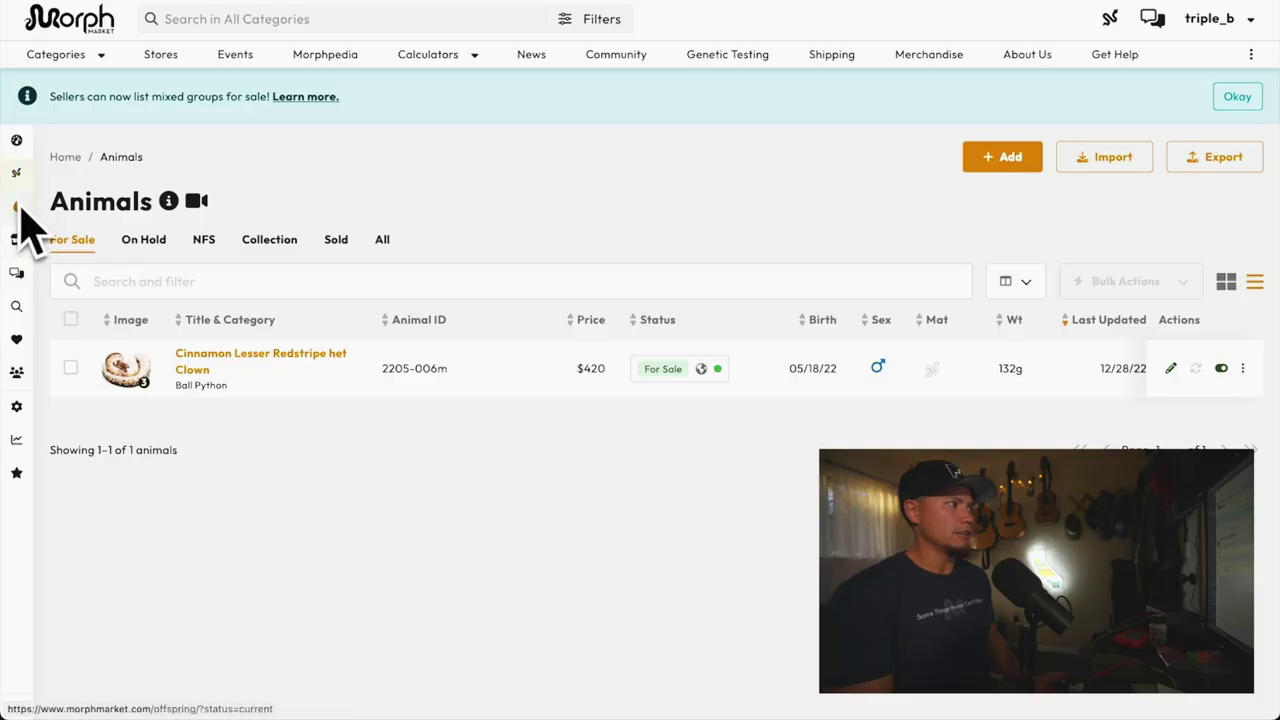
# Open ball python group 2212 for editing from last year's offspring groups.
pyautogui.click(18, 208)
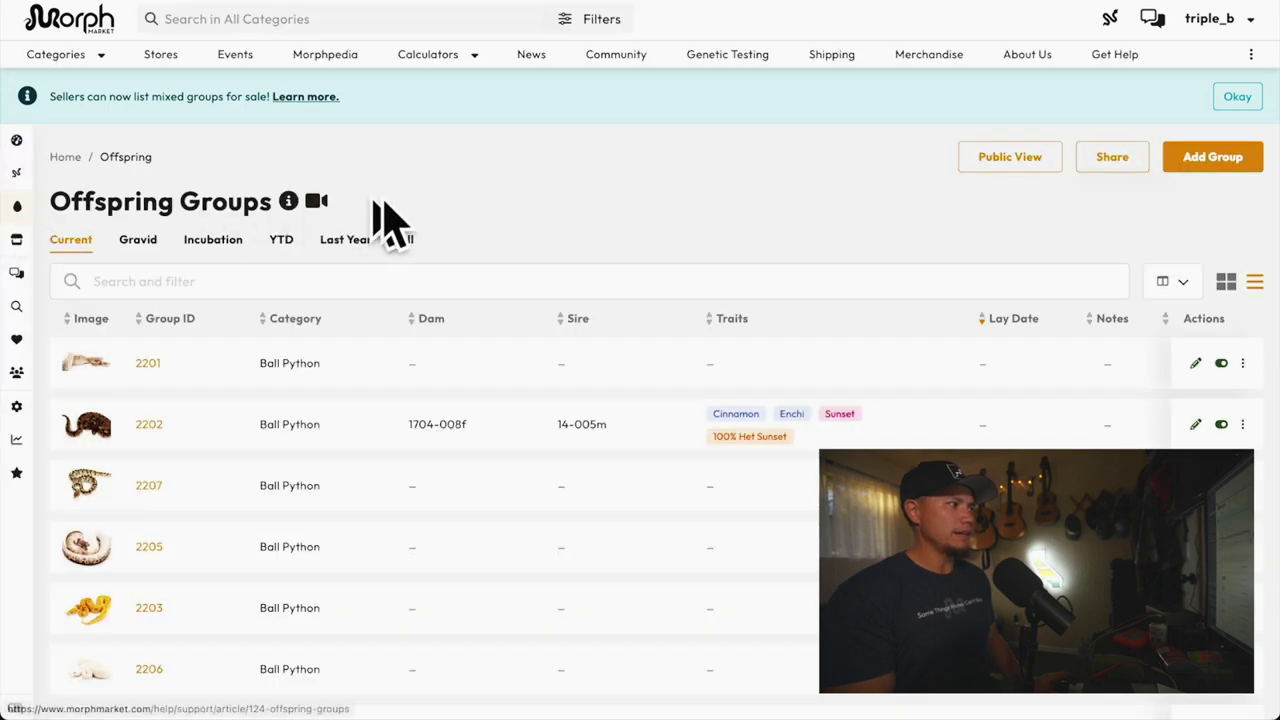
pyautogui.scroll(-5, 443, 400)
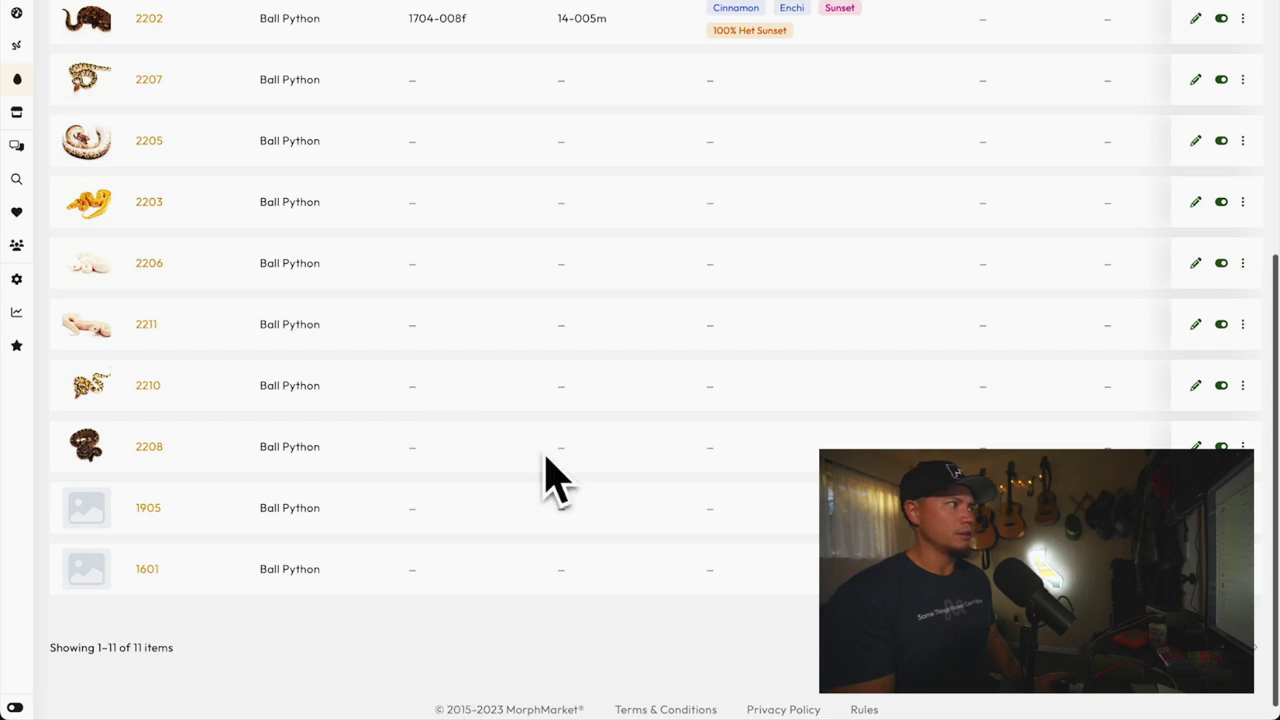
pyautogui.scroll(5, 551, 477)
pyautogui.scroll(-3, 551, 477)
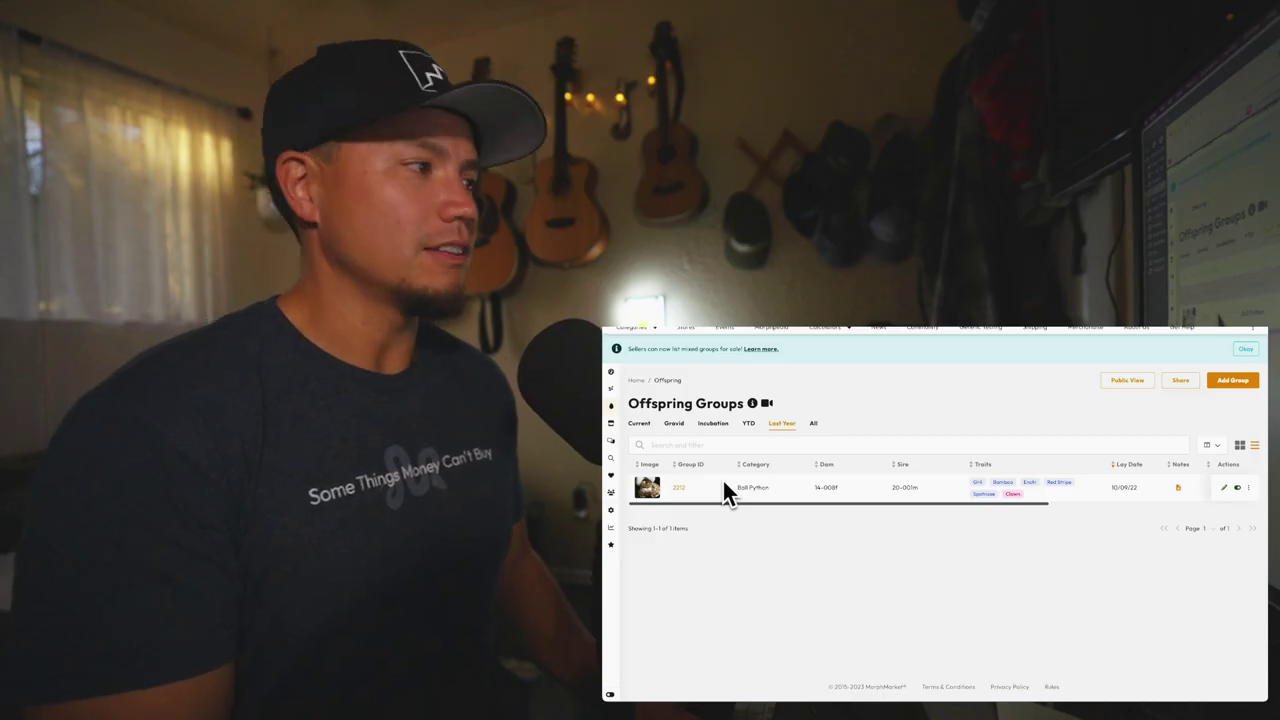
pyautogui.click(682, 490)
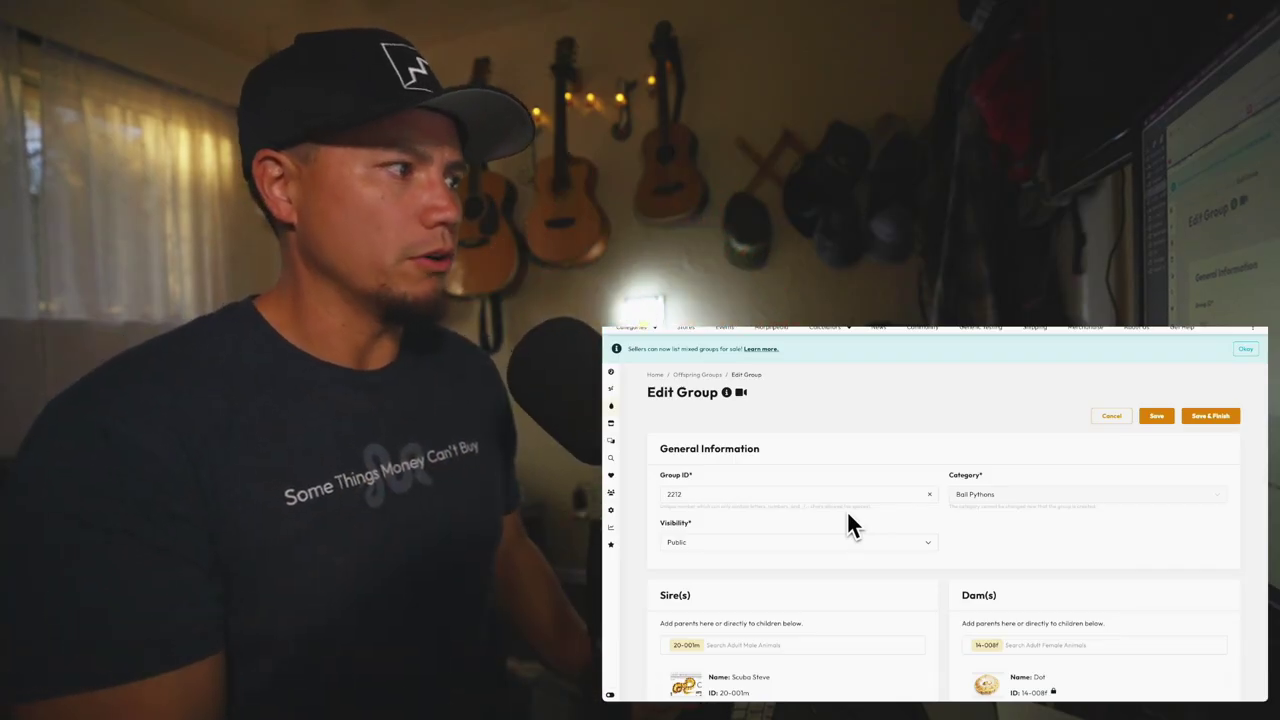
# Set the clutch's egg counts to 8 good eggs and 2 bad eggs.
pyautogui.scroll(-2, 484, 384)
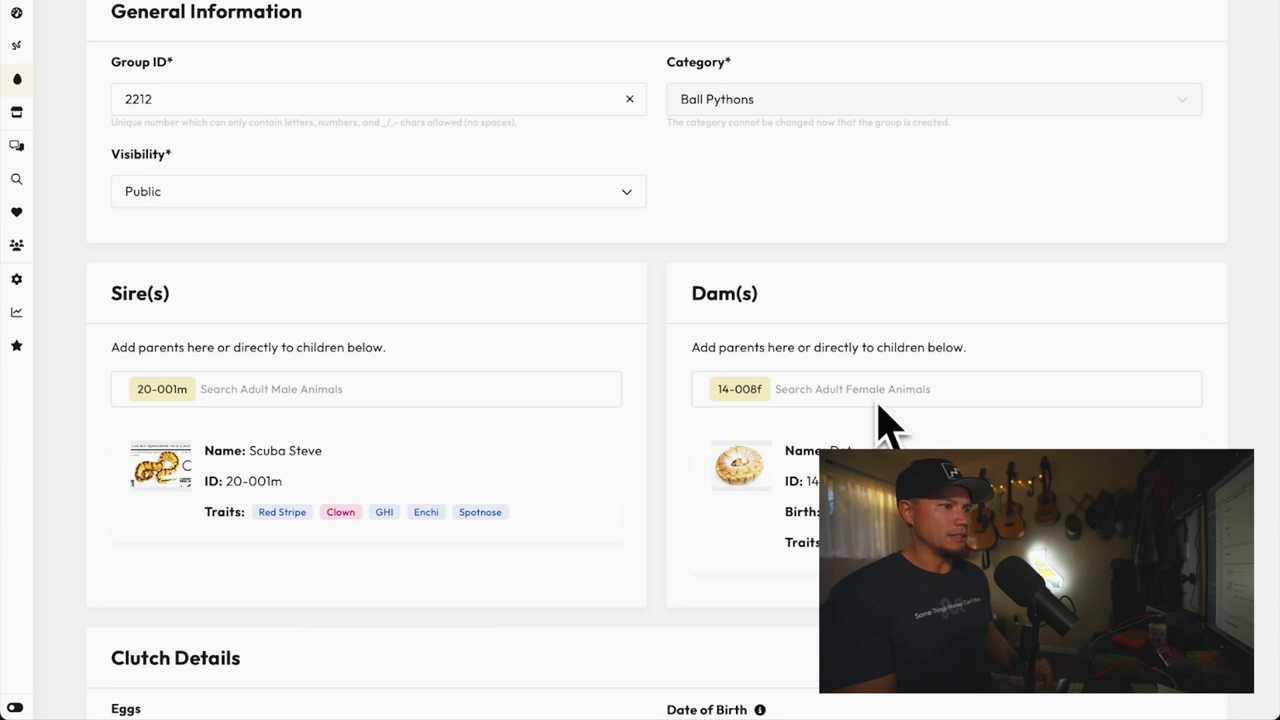
pyautogui.scroll(-3, 686, 532)
pyautogui.scroll(-4, 686, 532)
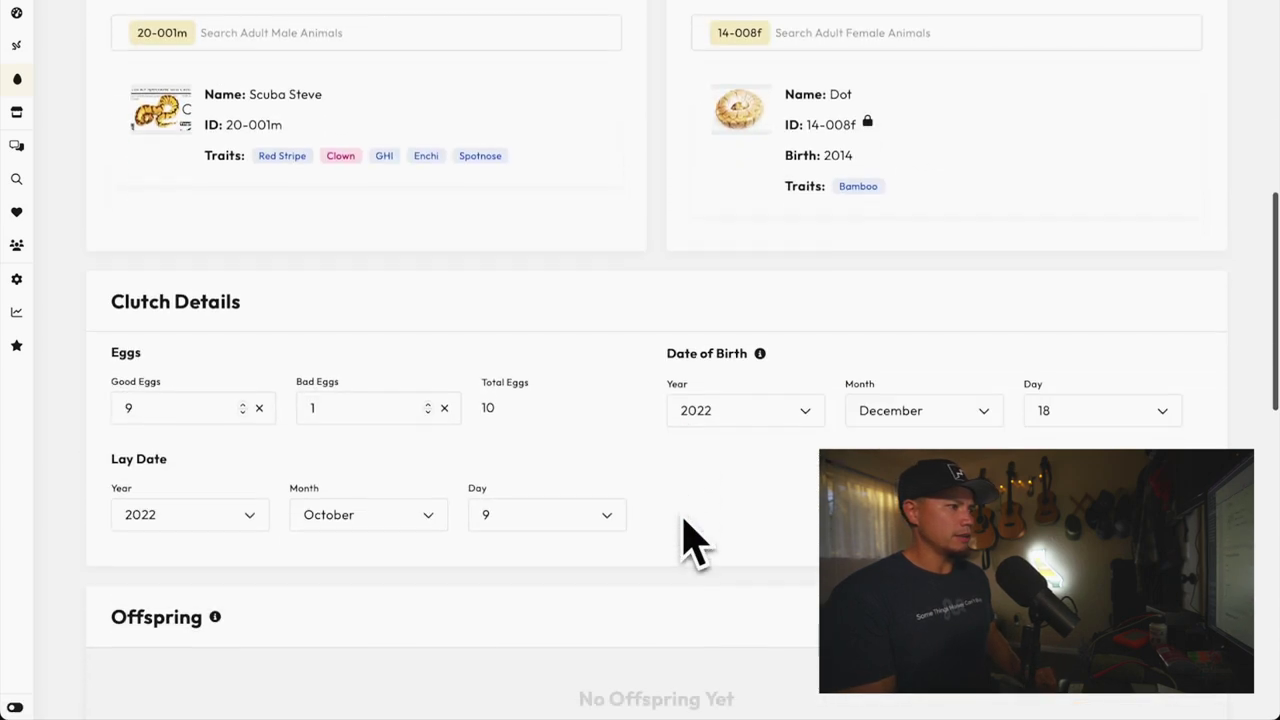
pyautogui.scroll(-2, 686, 532)
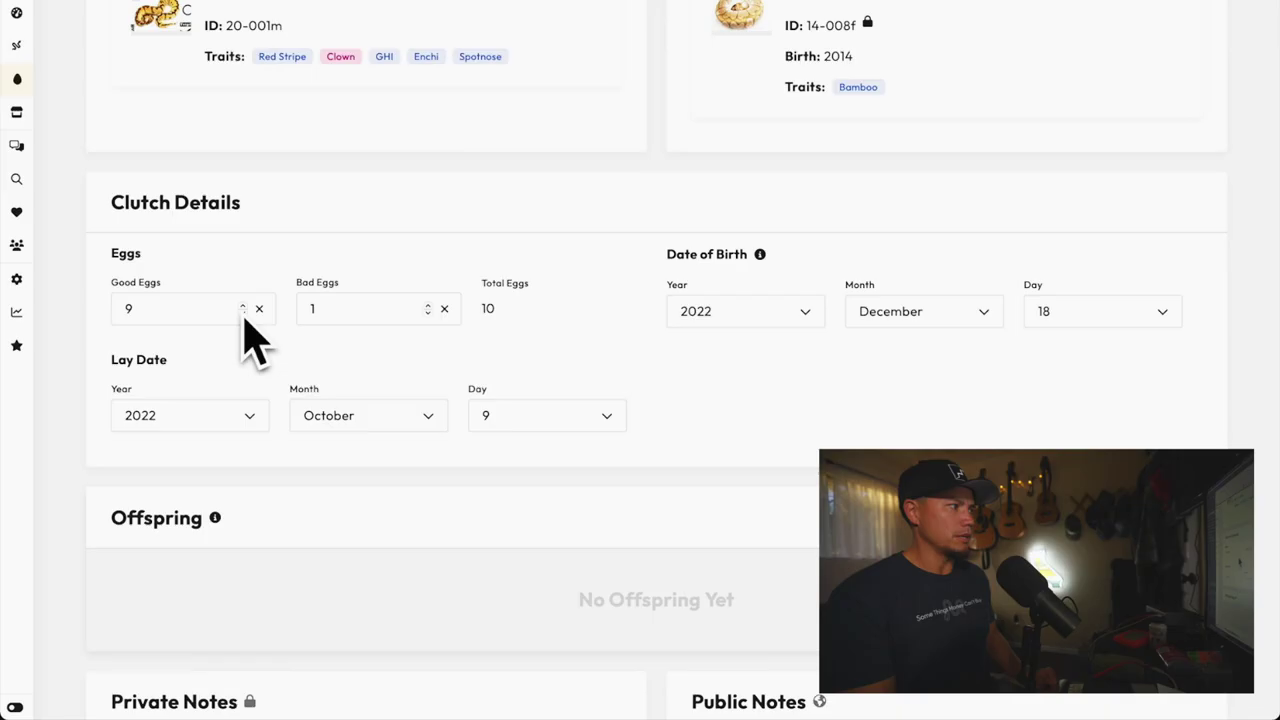
pyautogui.click(242, 312)
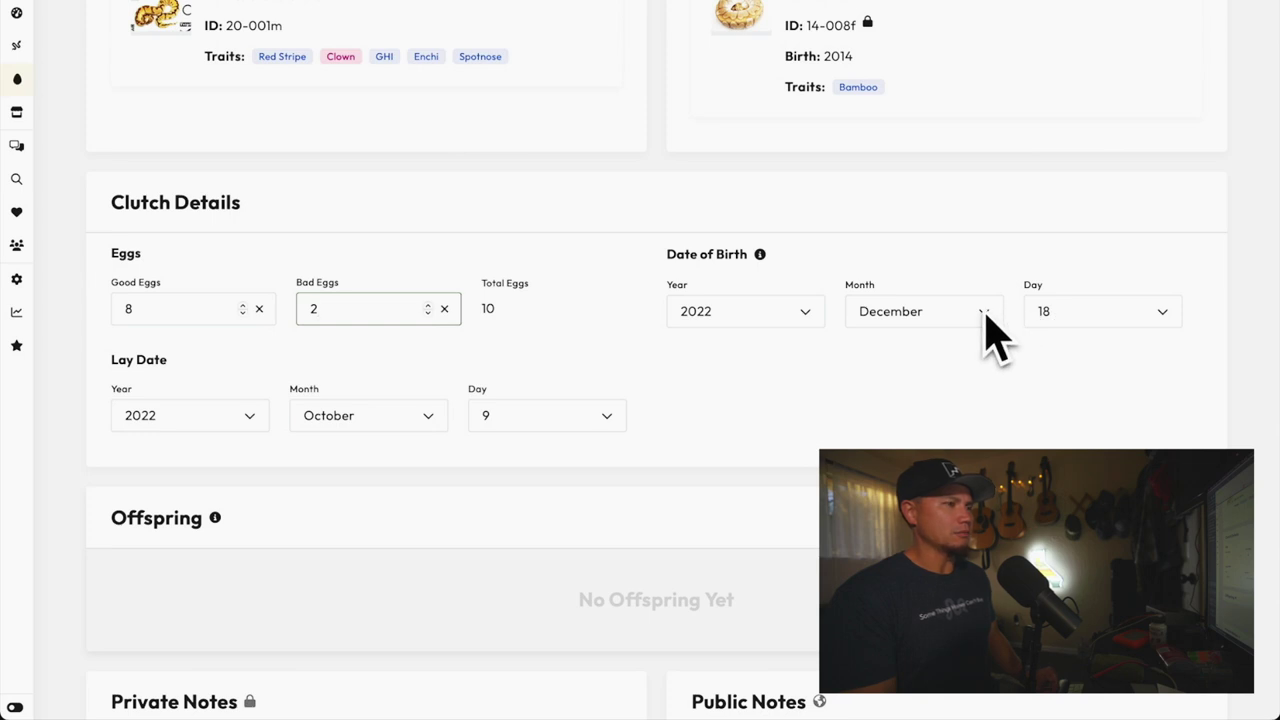
pyautogui.moveTo(760, 256)
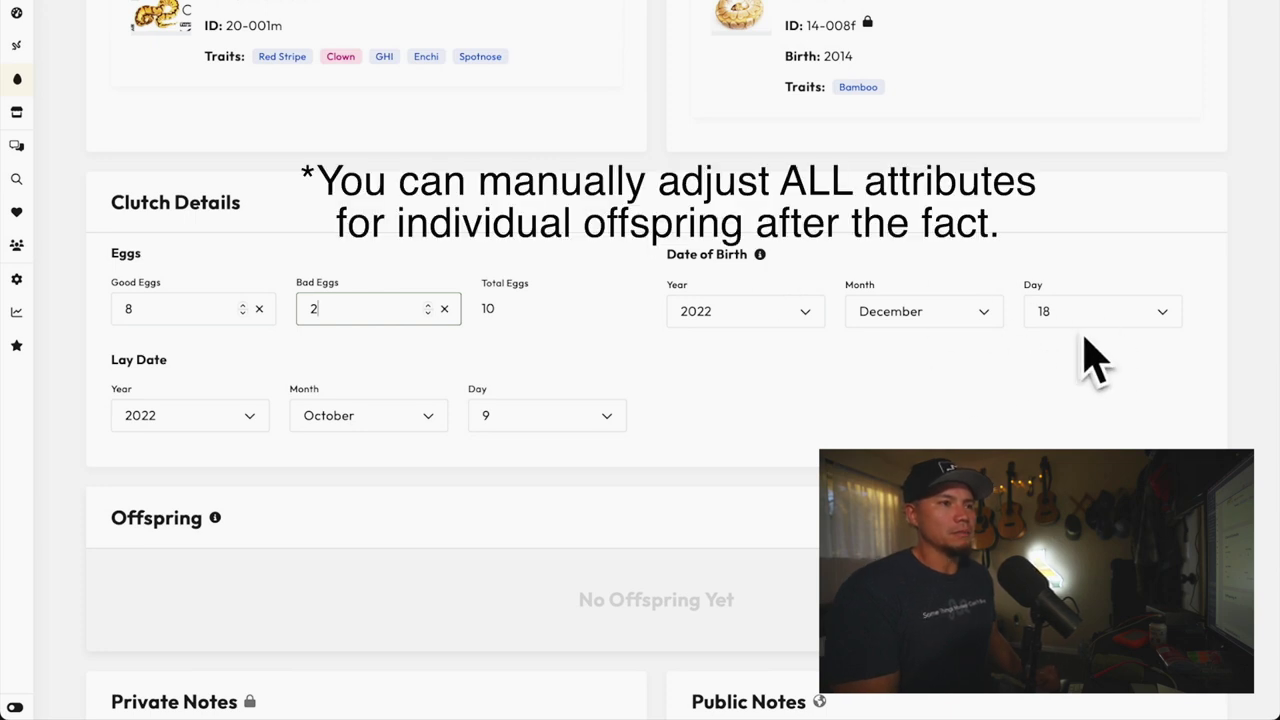
# Create offspring records for the clutch with 5 males and 3 females.
pyautogui.scroll(-1, 794, 380)
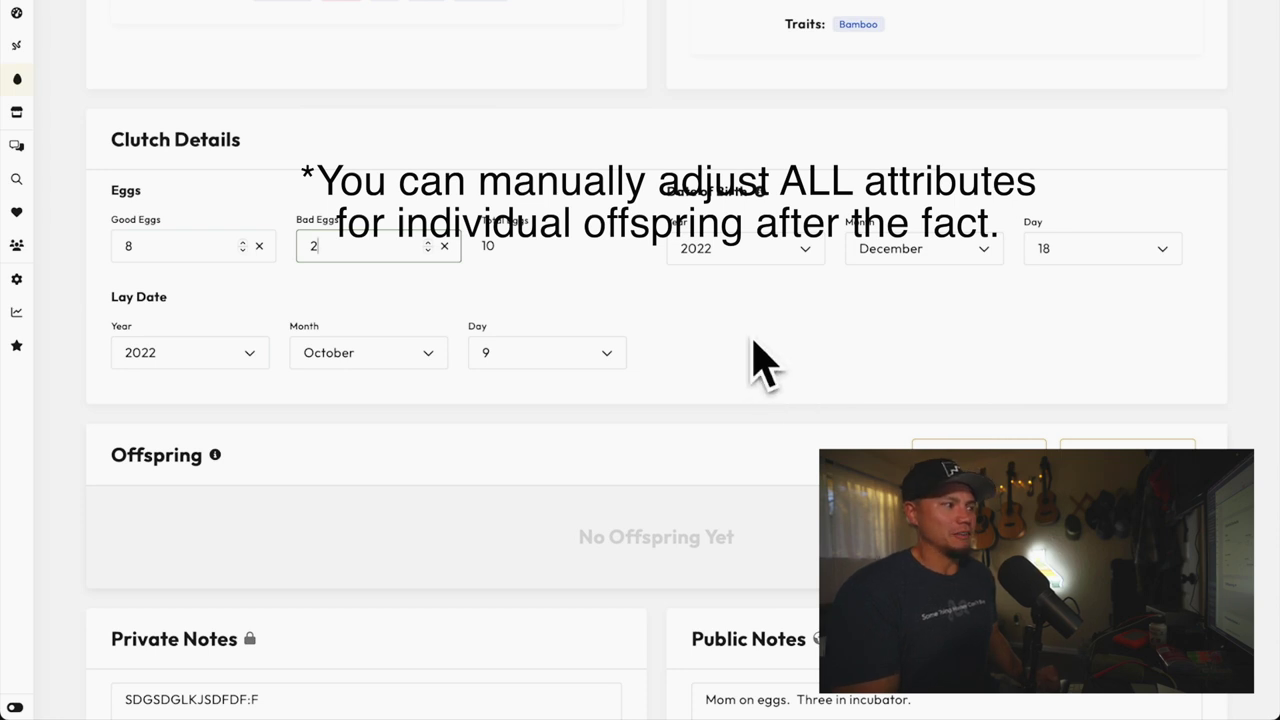
pyautogui.scroll(-2, 760, 365)
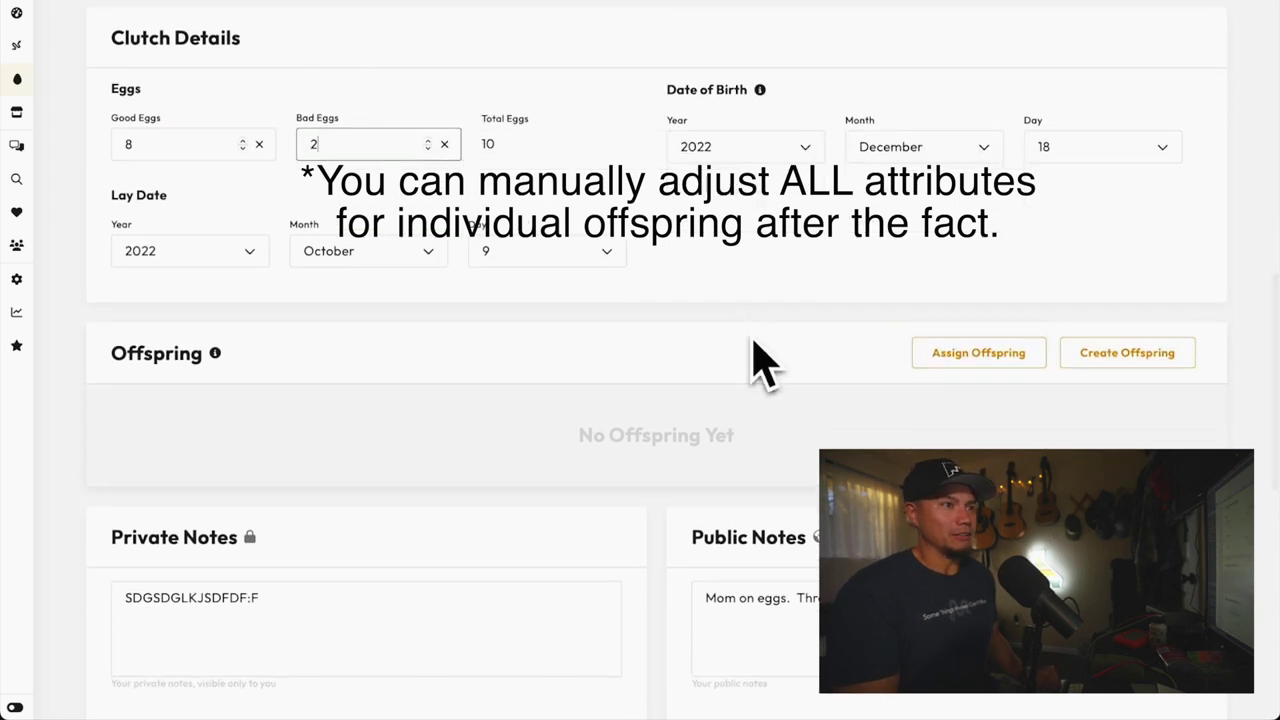
pyautogui.click(1127, 352)
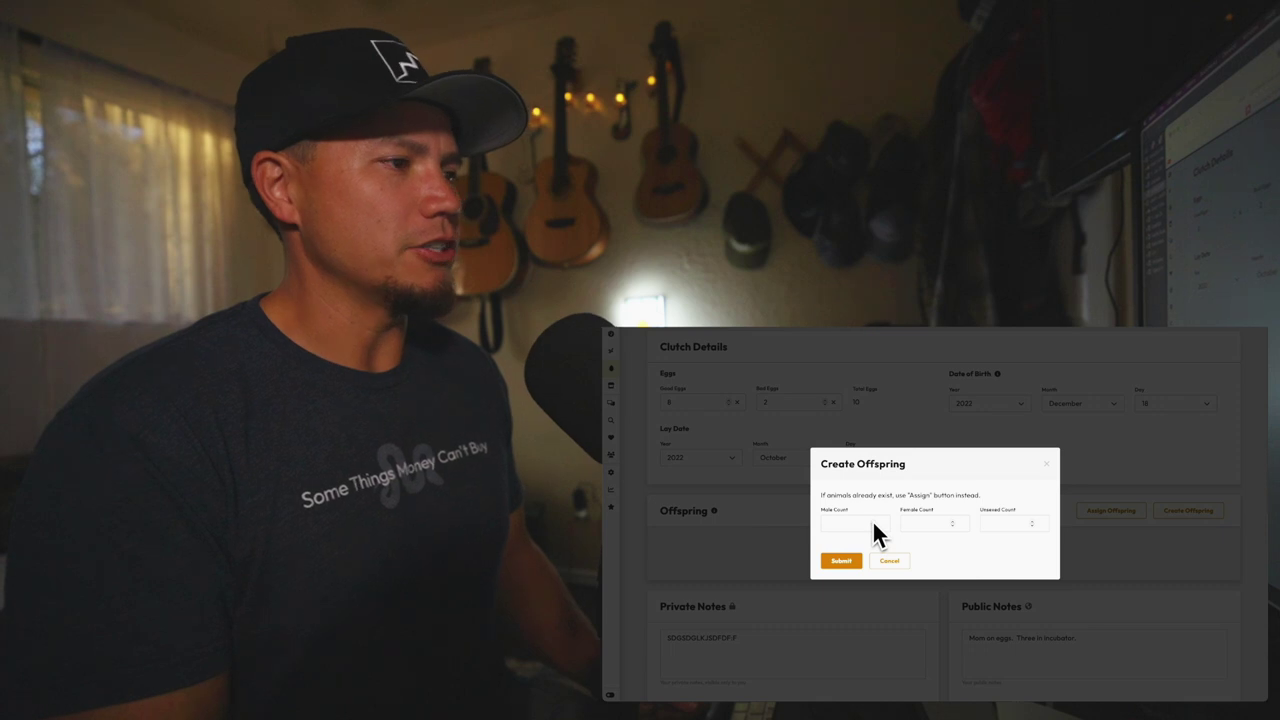
pyautogui.click(872, 522)
pyautogui.write('3')
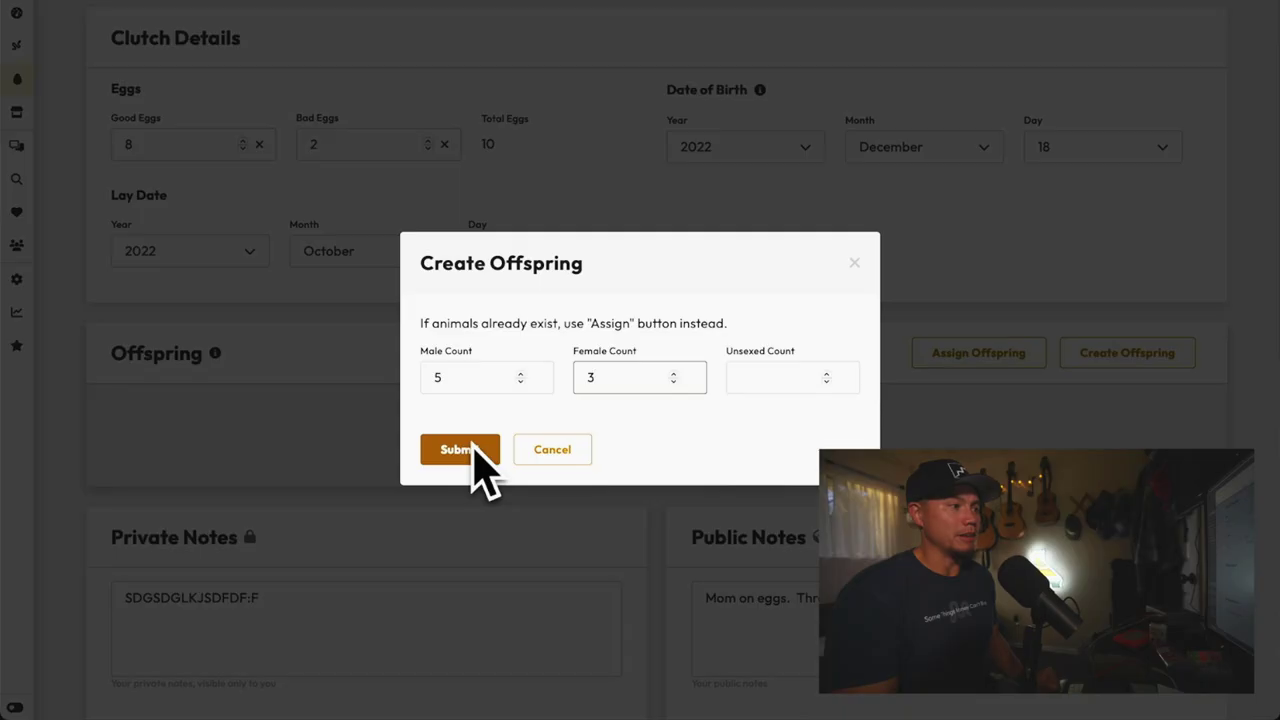
pyautogui.click(845, 560)
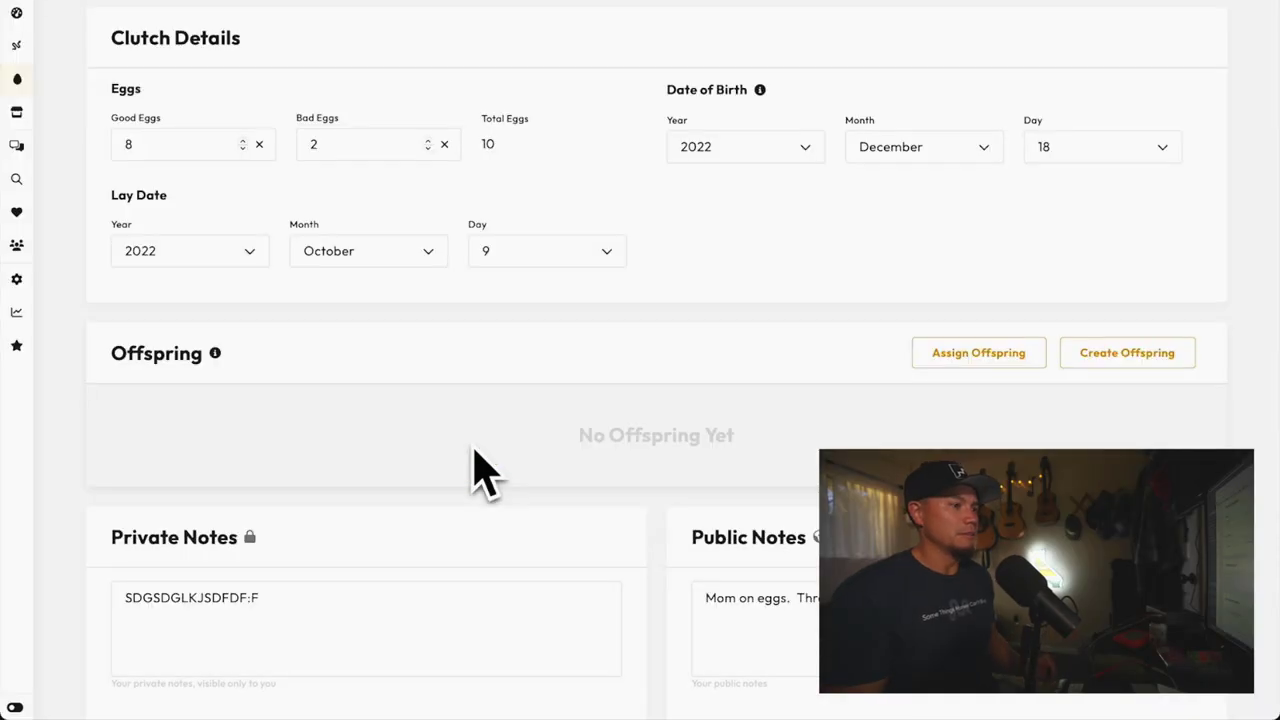
# Upload Clutch2212-01.jpg, Clutch2212-02.jpg and Clutch2212-03.jpg from the Still photos folder as images of offspring 2212-F-1.
pyautogui.scroll(-4, 545, 415)
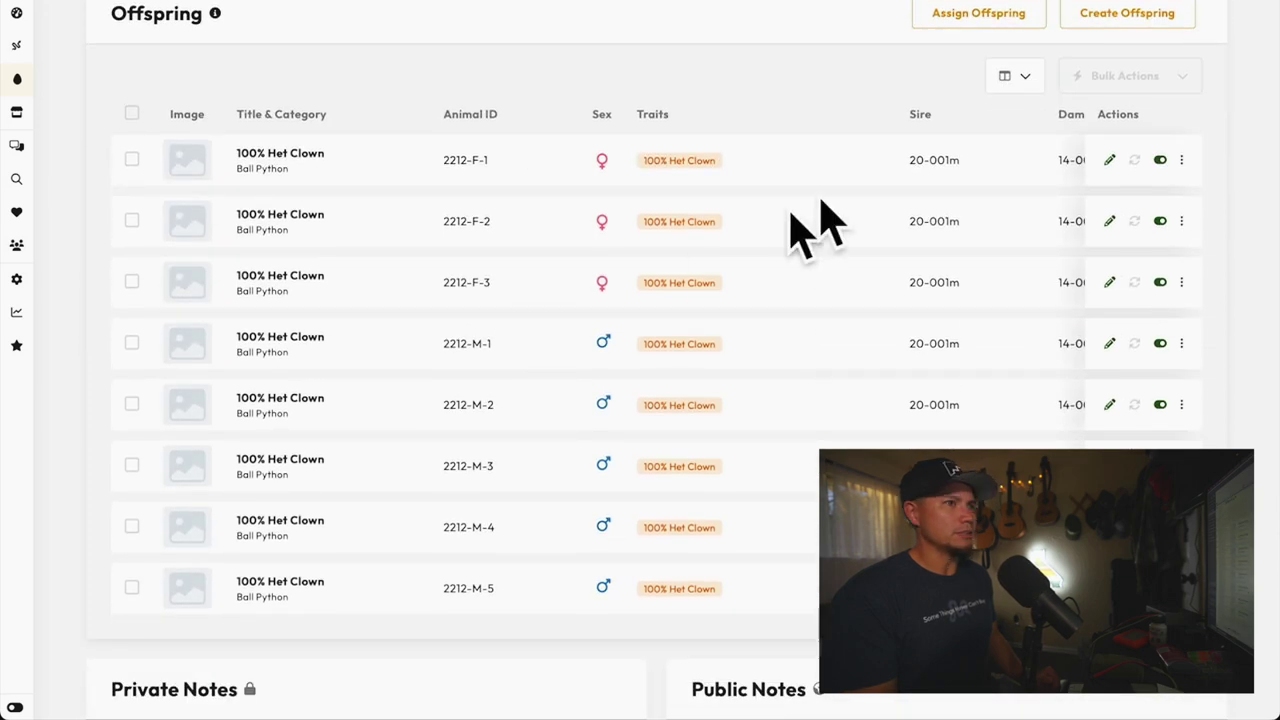
pyautogui.hscroll(4, 908, 200)
pyautogui.hscroll(5, 908, 215)
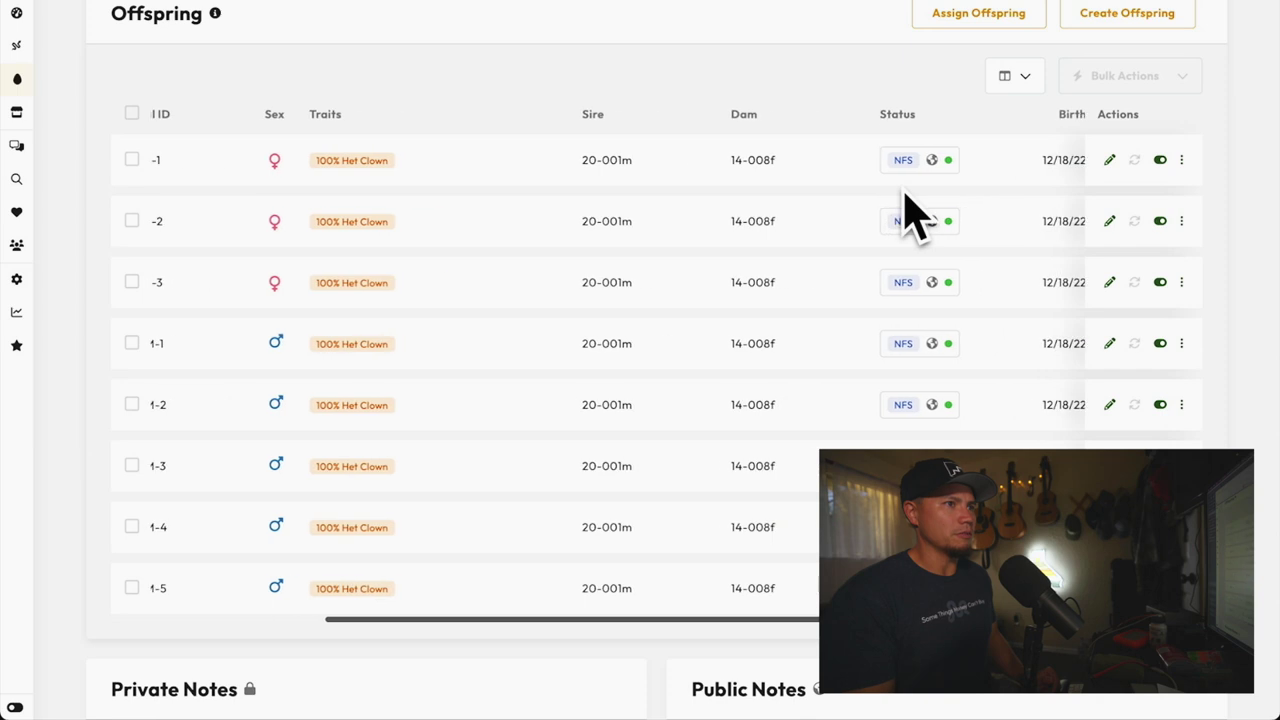
pyautogui.hscroll(-9, 908, 214)
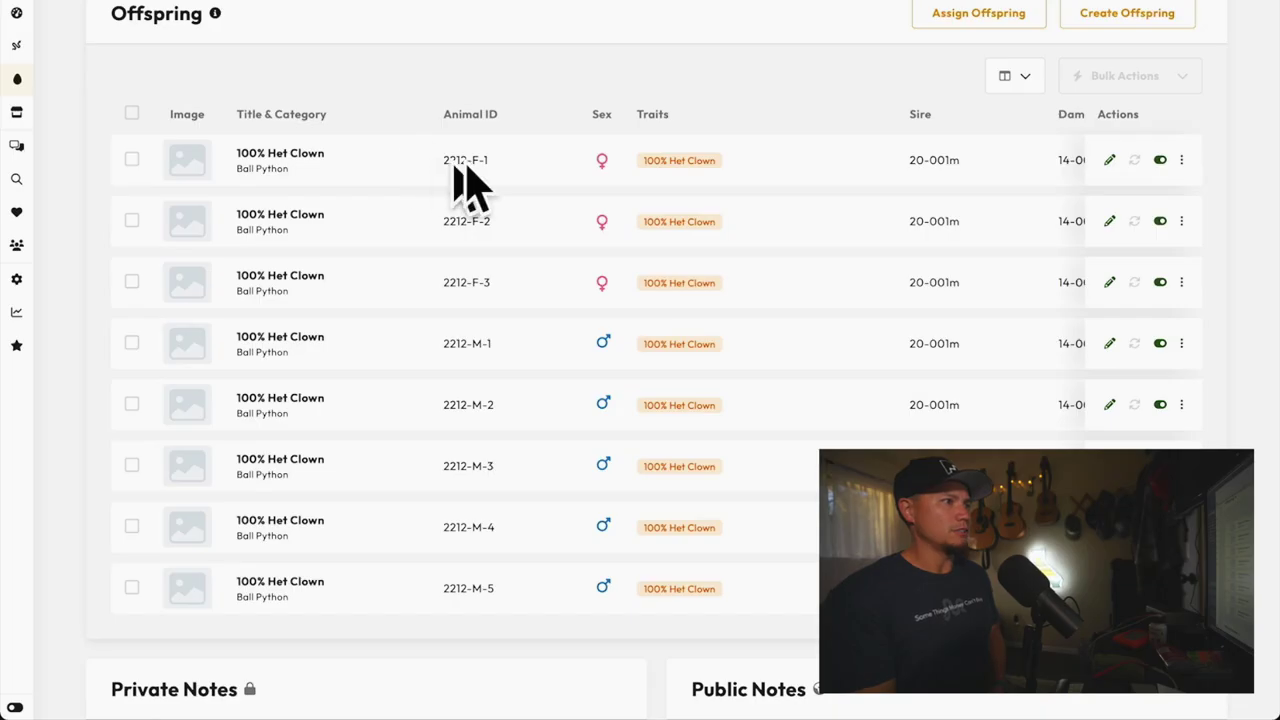
pyautogui.click(182, 165)
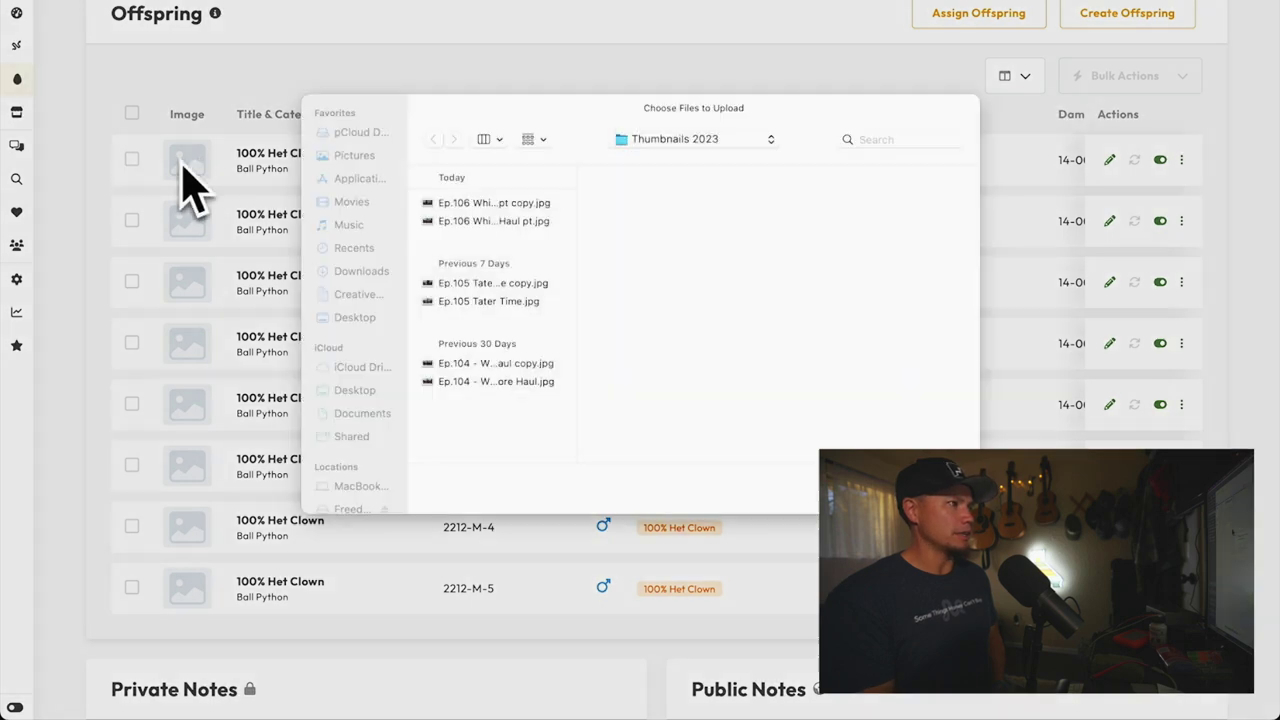
pyautogui.click(770, 152)
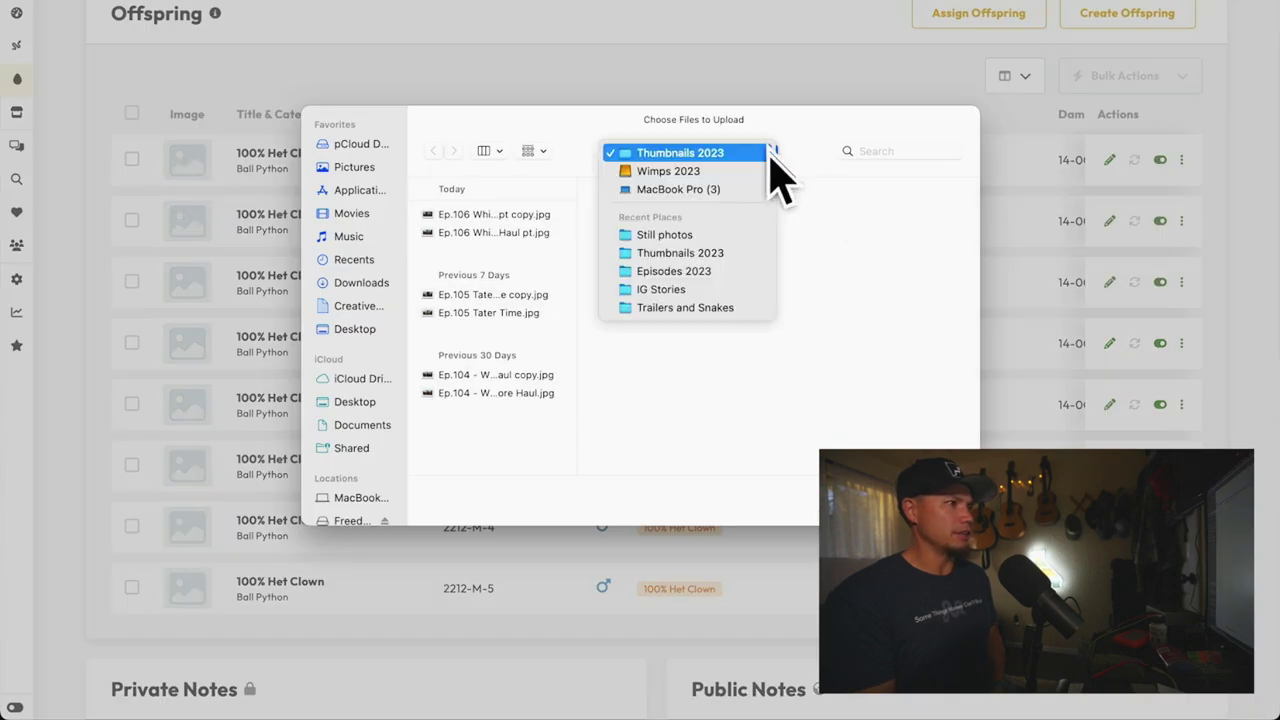
pyautogui.click(750, 238)
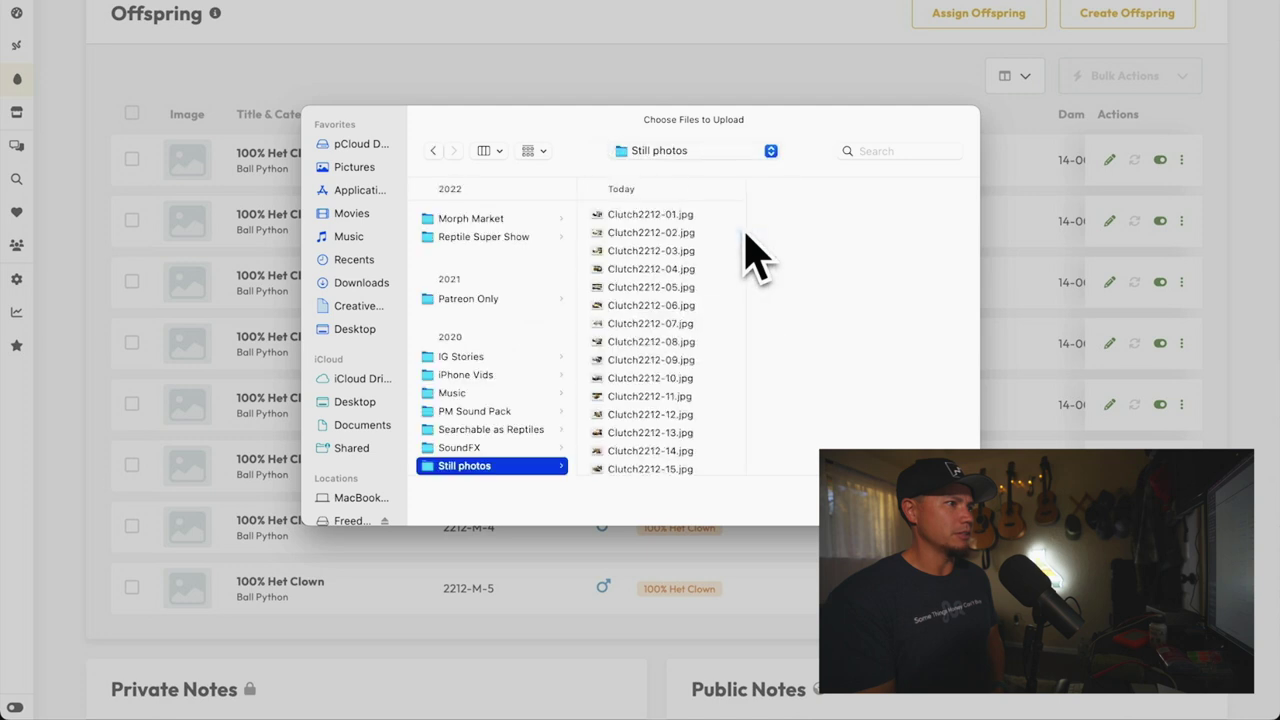
pyautogui.click(640, 215)
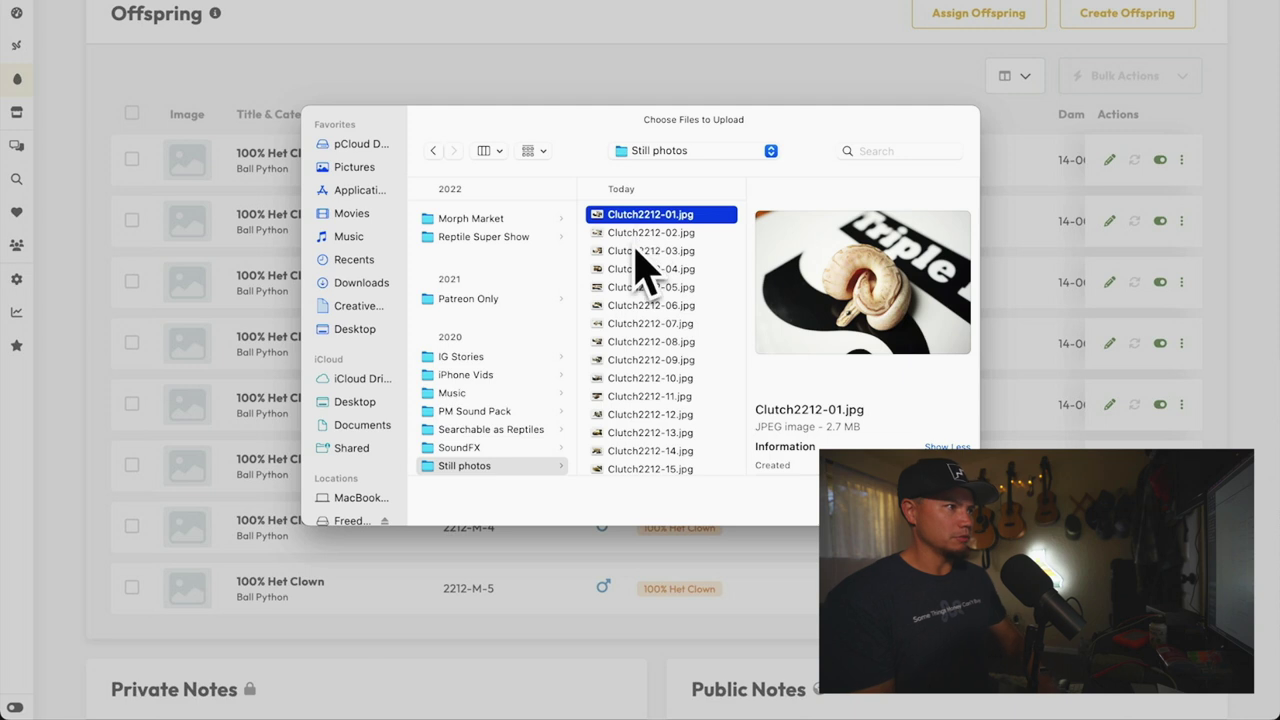
pyautogui.keyDown('shift'); pyautogui.click(635, 252); pyautogui.keyUp('shift')
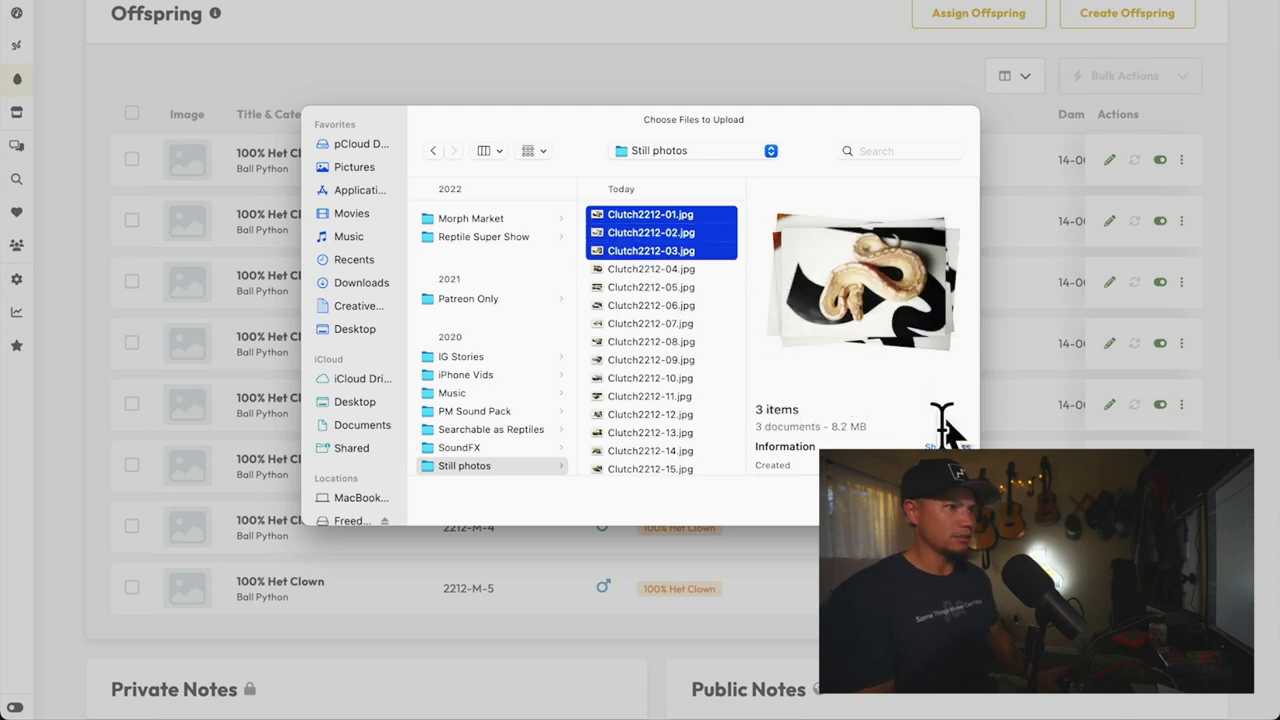
pyautogui.press('Return')
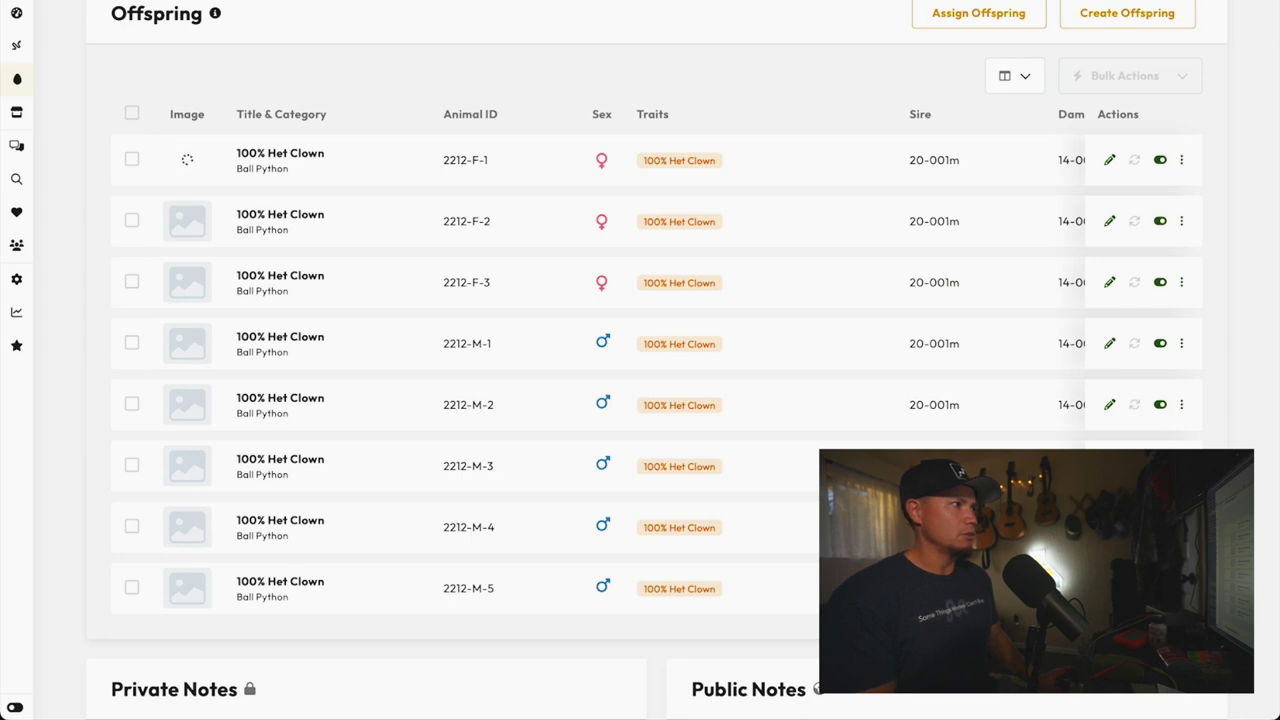
# Add the Bamboo trait to offspring 2212-F-1 and save its traits.
pyautogui.click(679, 162)
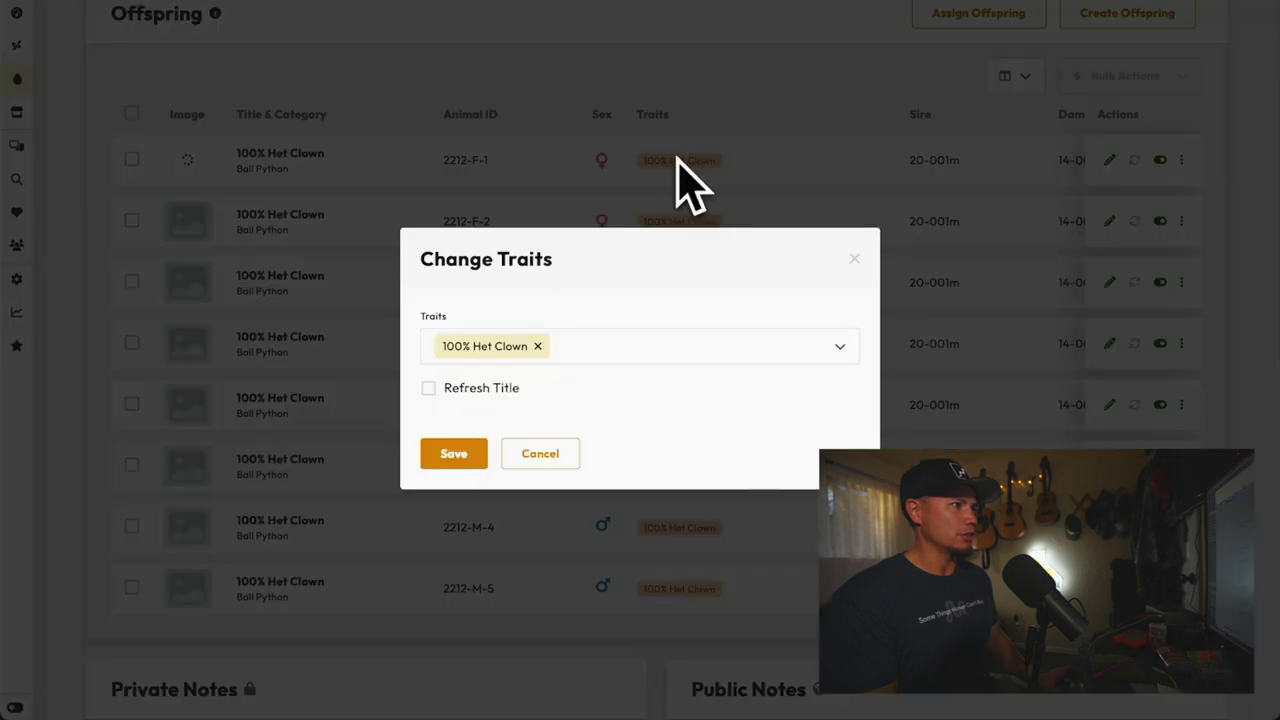
pyautogui.click(430, 348)
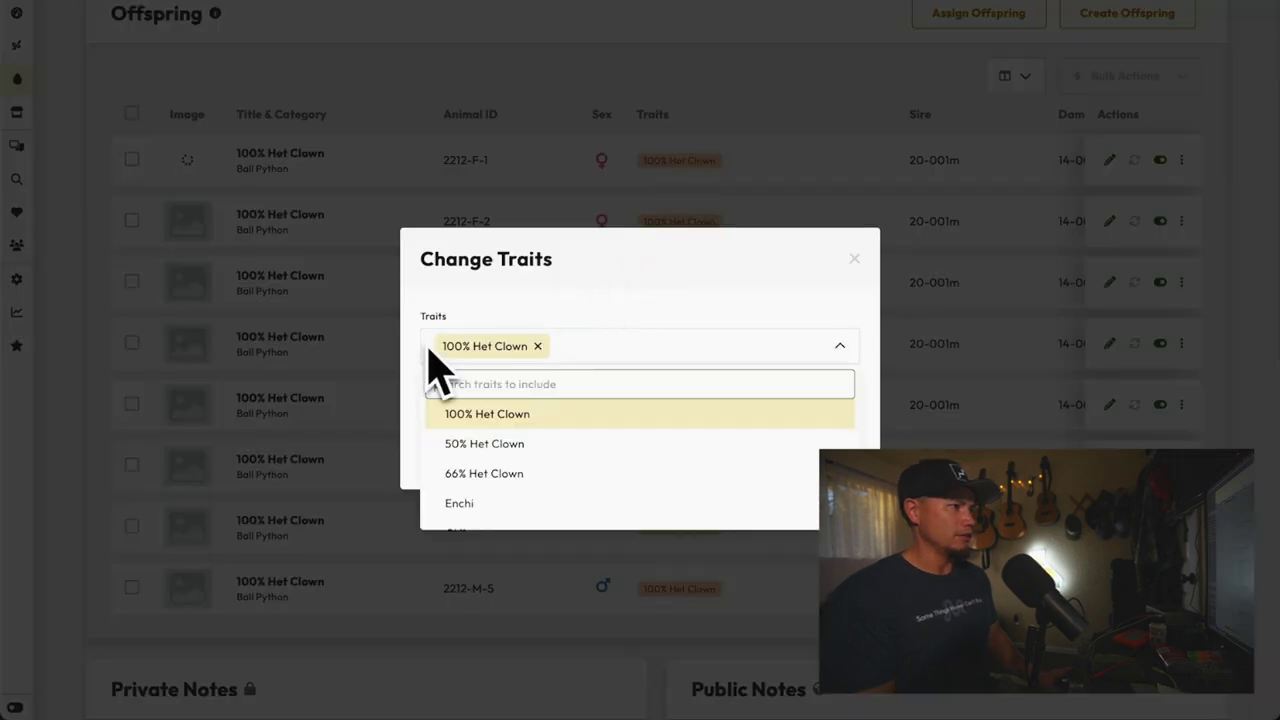
pyautogui.write('bambo')
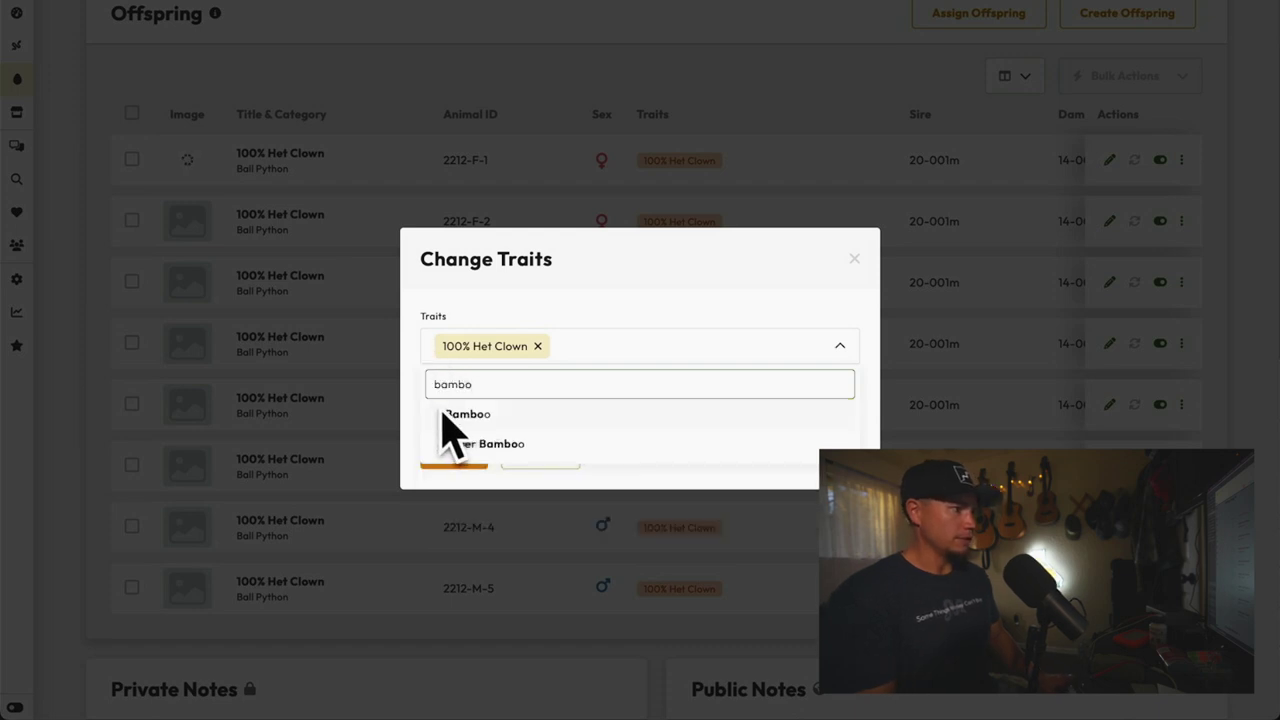
pyautogui.click(455, 414)
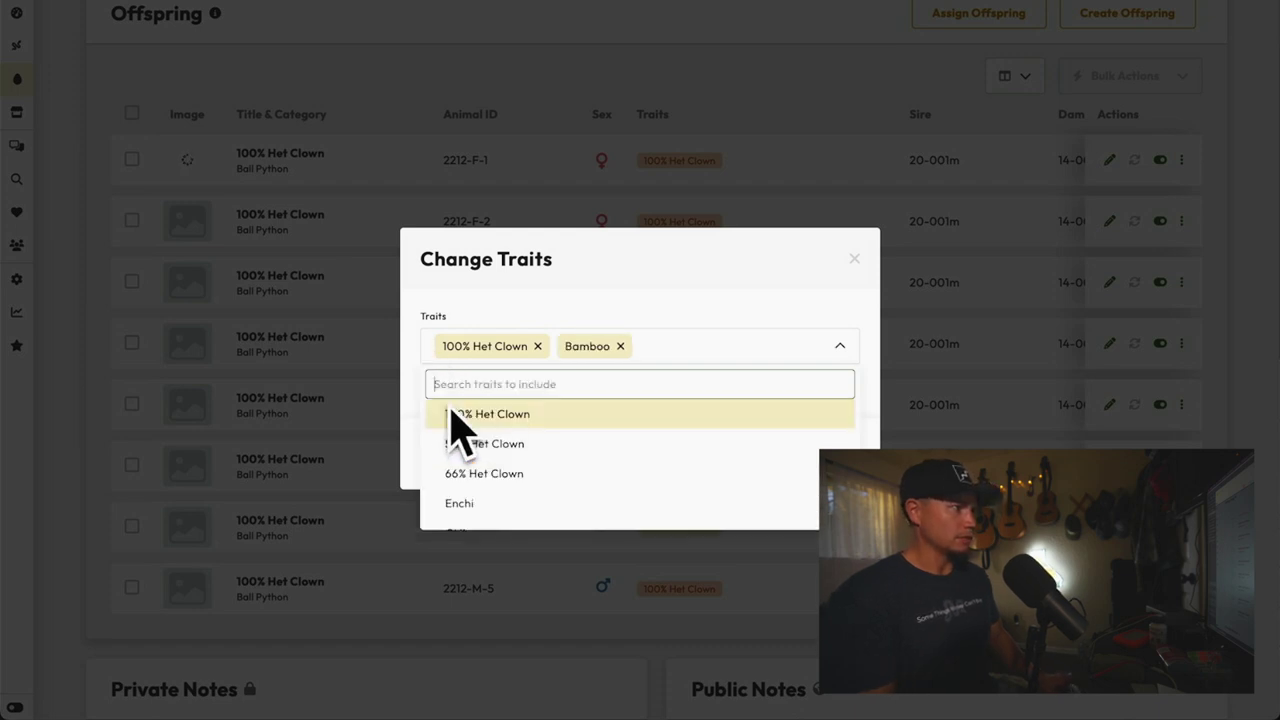
pyautogui.click(842, 336)
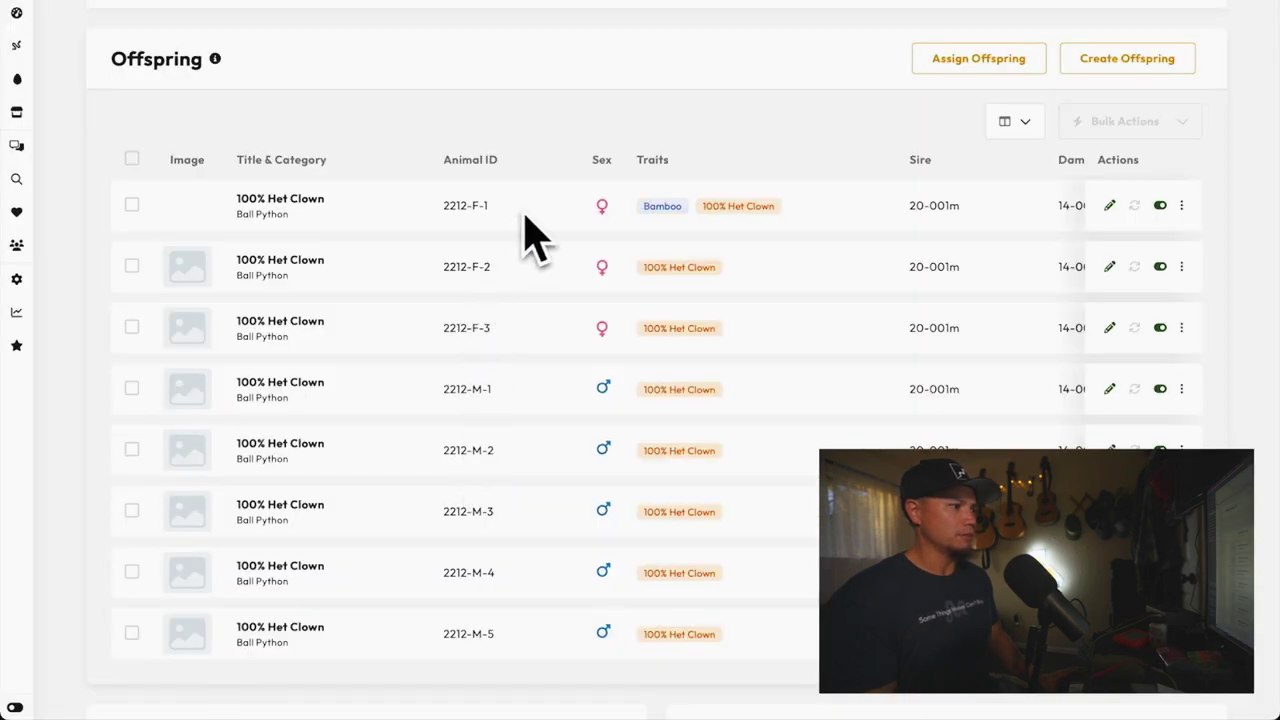
# Change the animal ID of the first female offspring to 2212-008f.
pyautogui.scroll(-1, 533, 400)
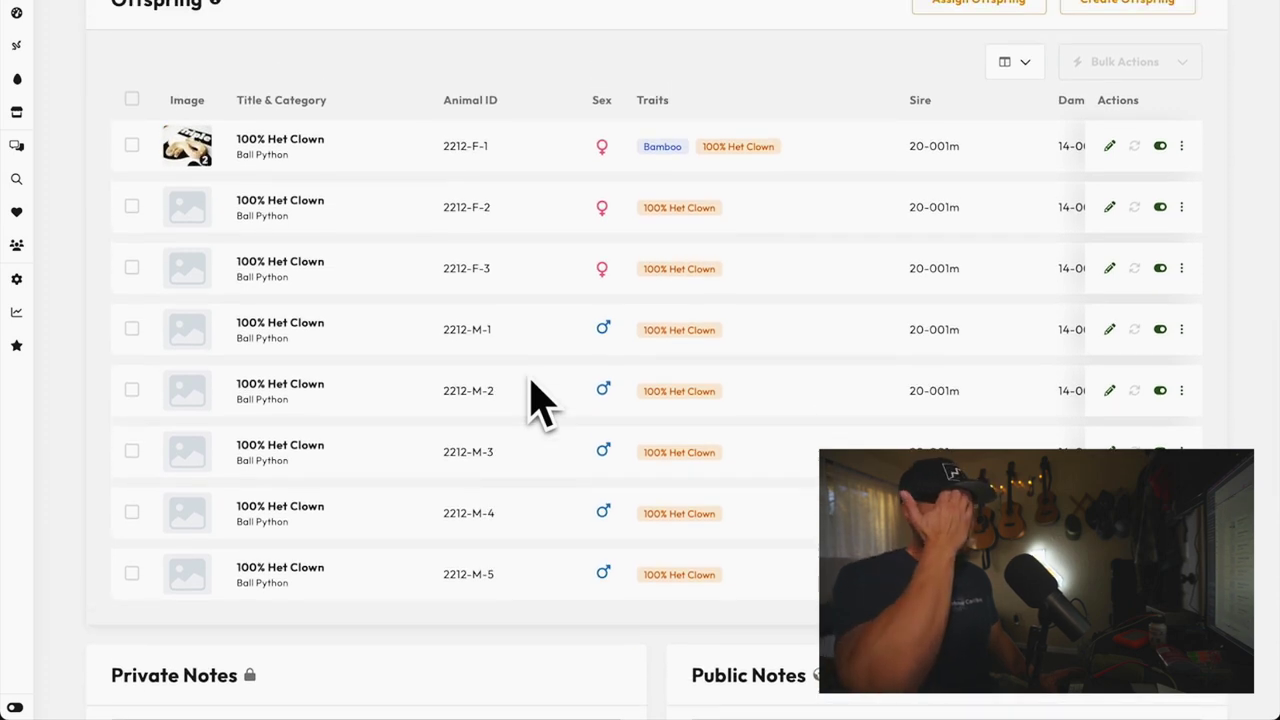
pyautogui.click(461, 147)
pyautogui.scroll(-1, 524, 306)
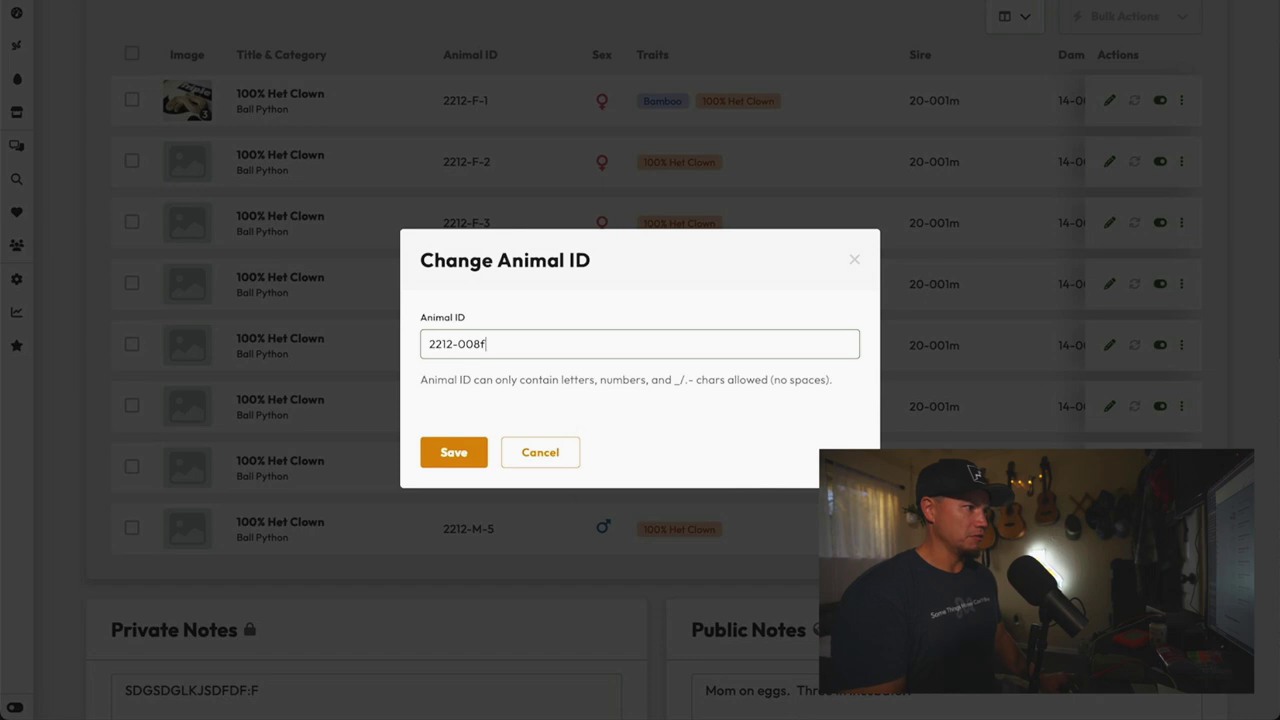
pyautogui.click(457, 456)
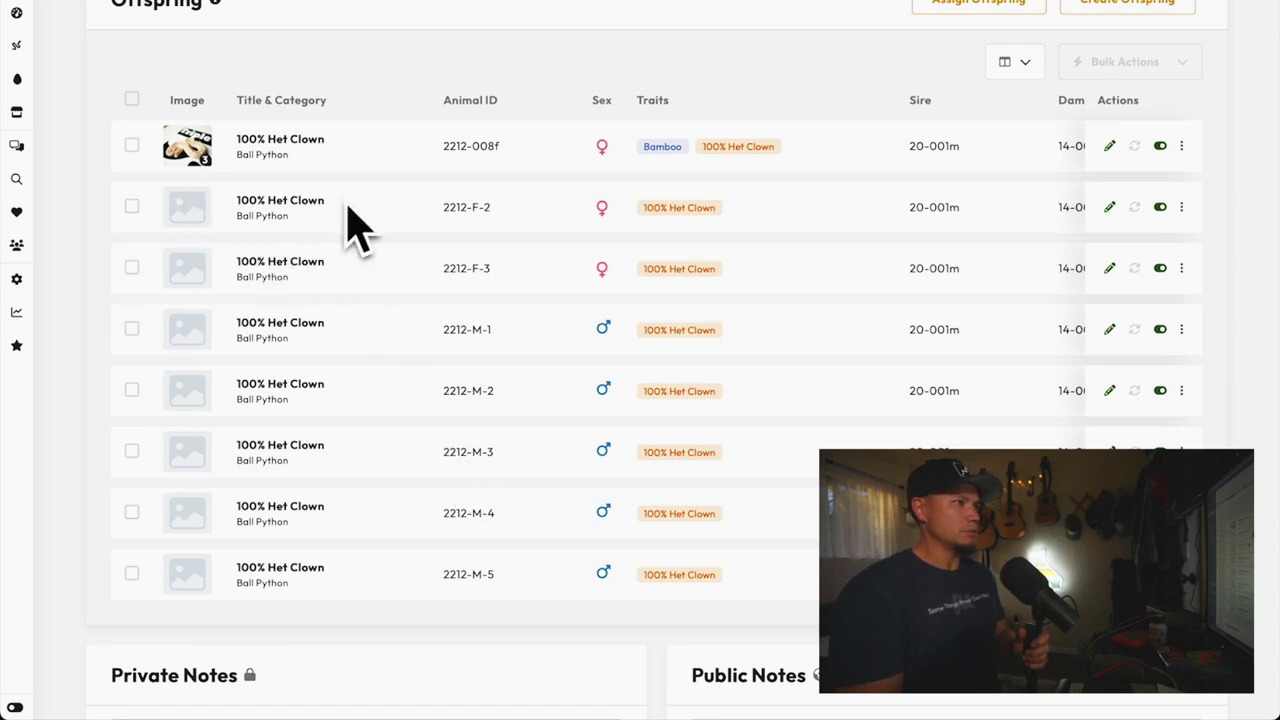
# Upload Clutch2212-04.jpg, Clutch2212-05.jpg and Clutch2212-06.jpg as images of offspring 2212-F-2.
pyautogui.click(200, 230)
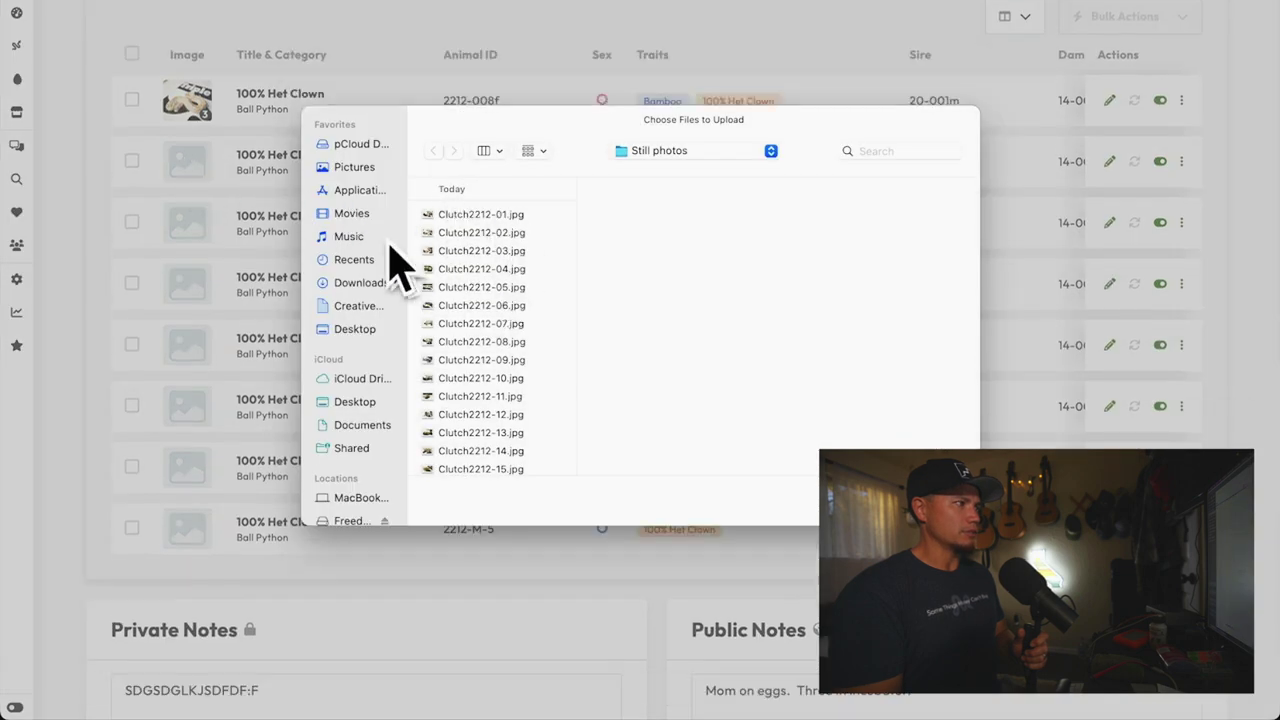
pyautogui.click(477, 270)
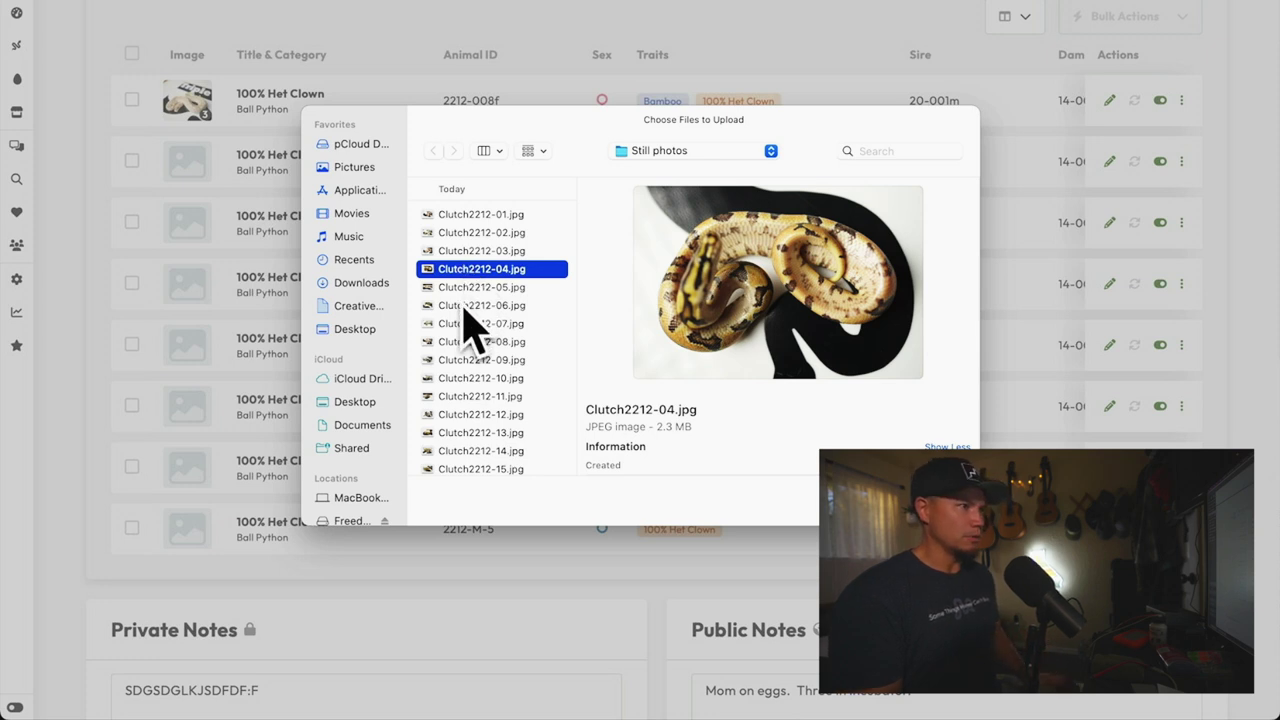
pyautogui.keyDown('shift'); pyautogui.click(465, 305); pyautogui.keyUp('shift')
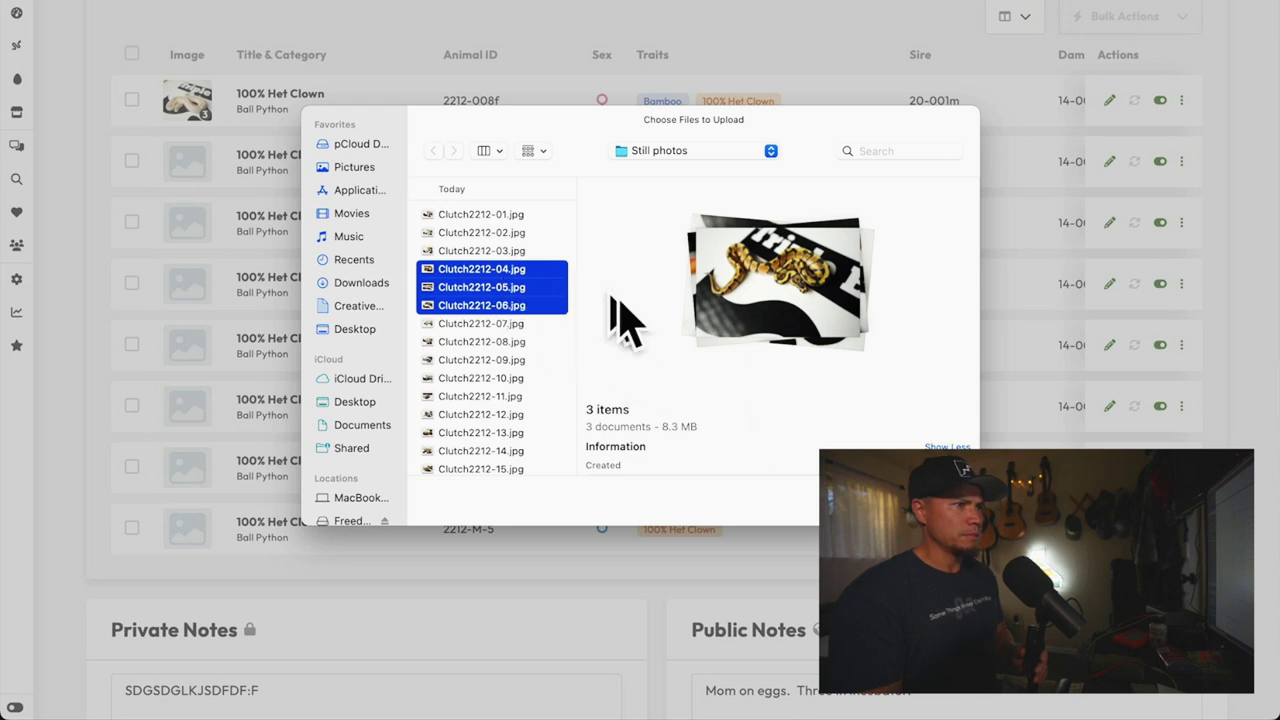
pyautogui.press('Return')
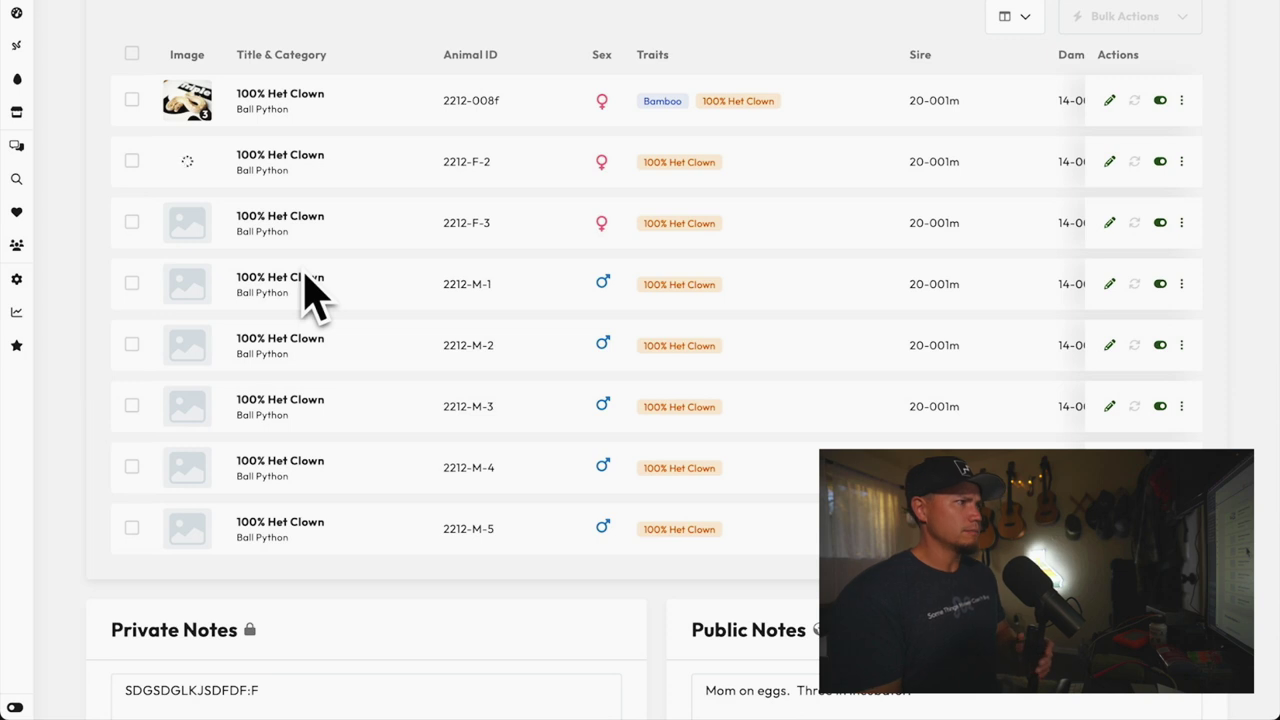
# Change offspring 2212-F-2's animal ID to 2212-007f, then add the Enchi and Spotnose traits to it and save.
pyautogui.click(485, 170)
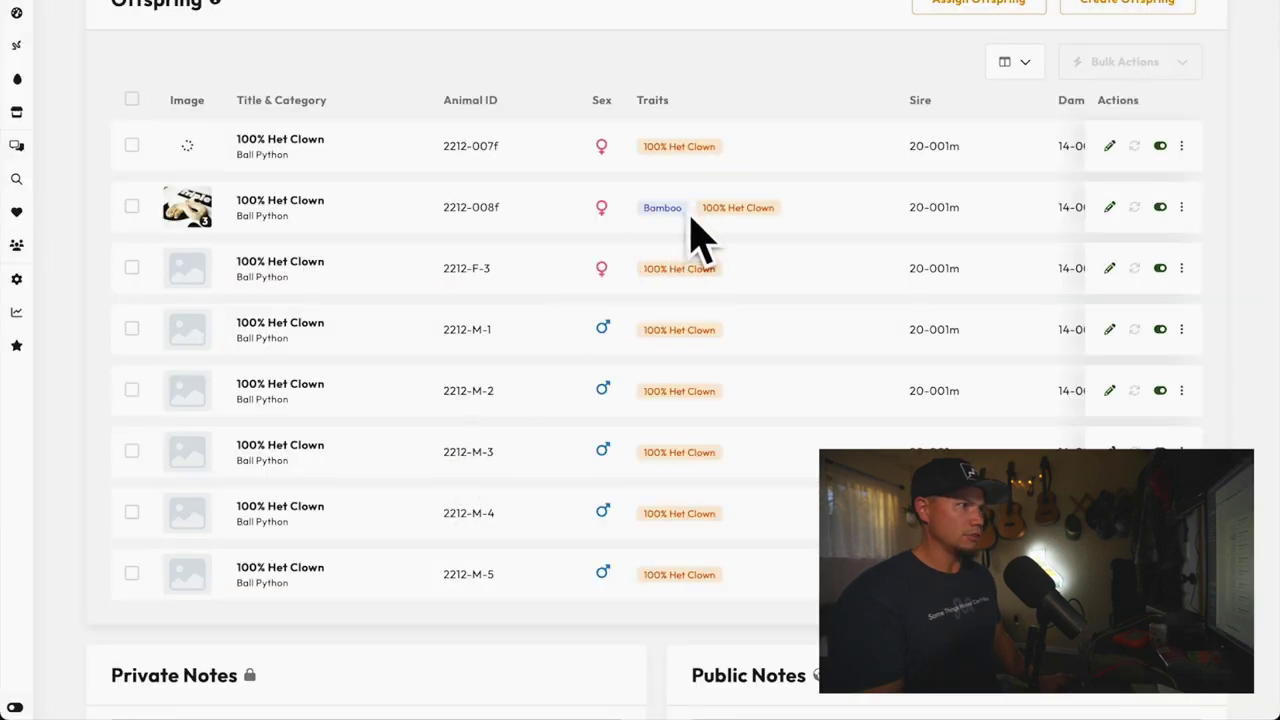
pyautogui.click(637, 152)
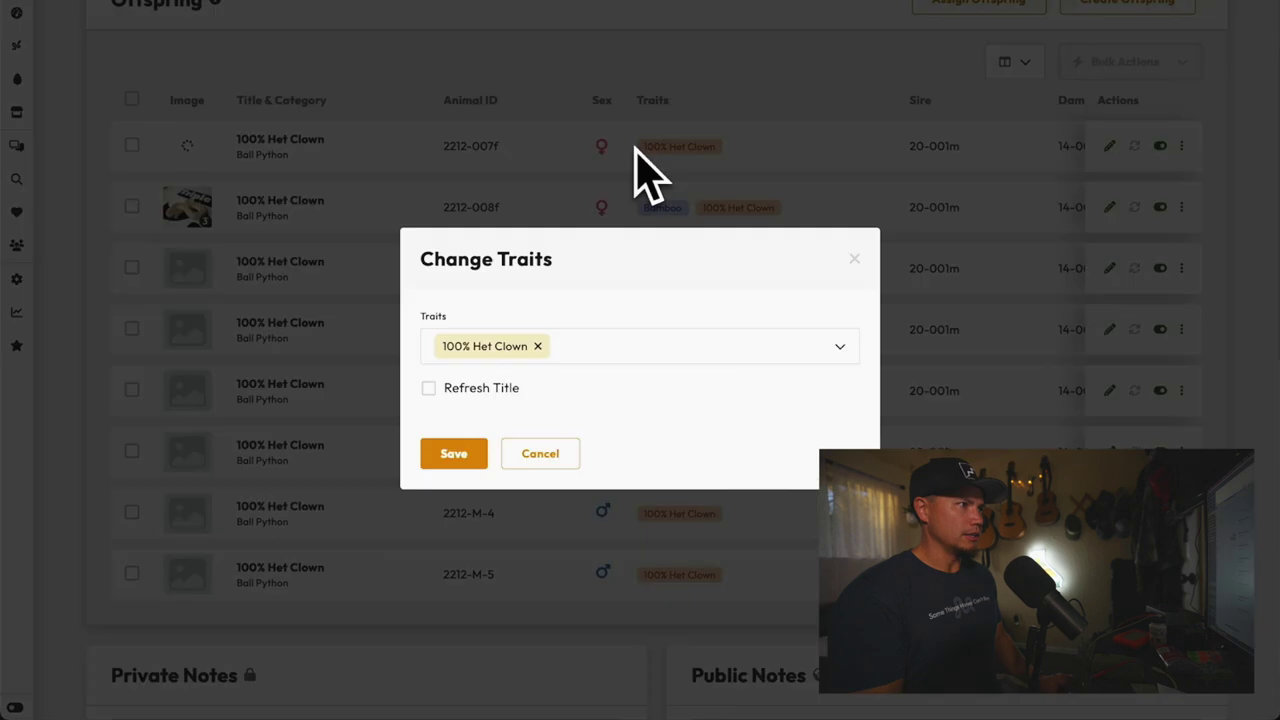
pyautogui.click(581, 346)
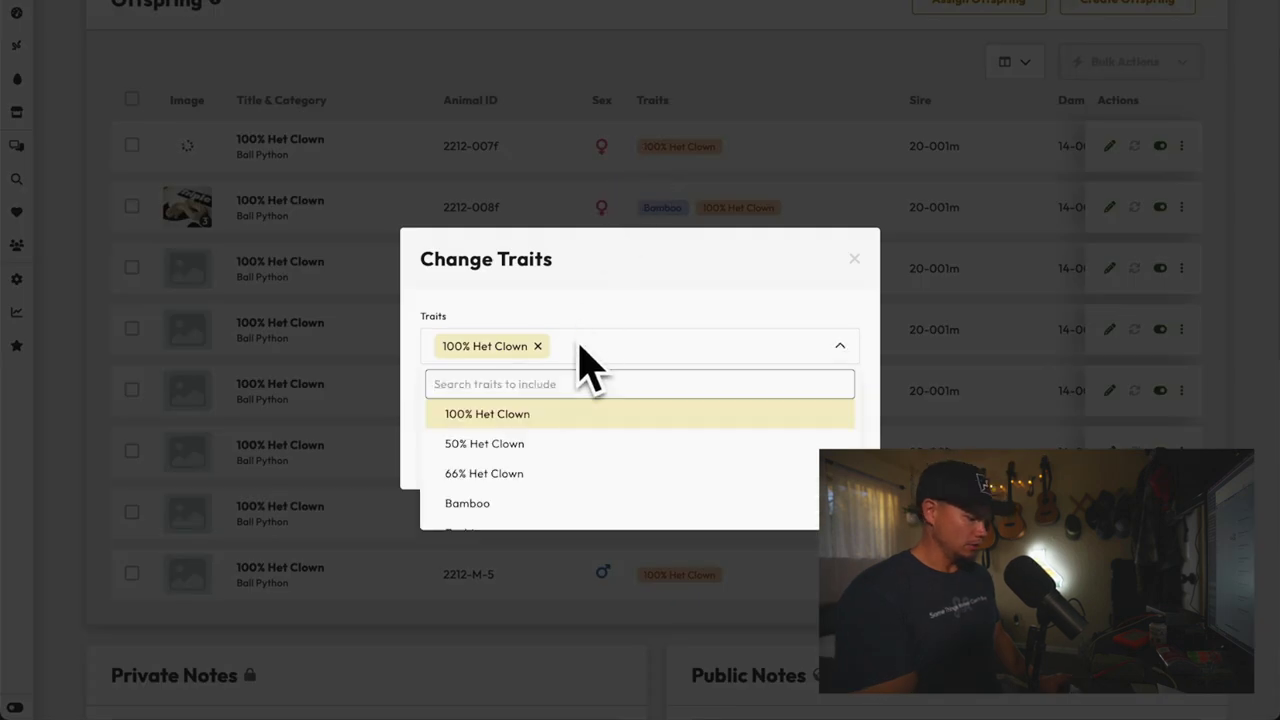
pyautogui.write('enchi')
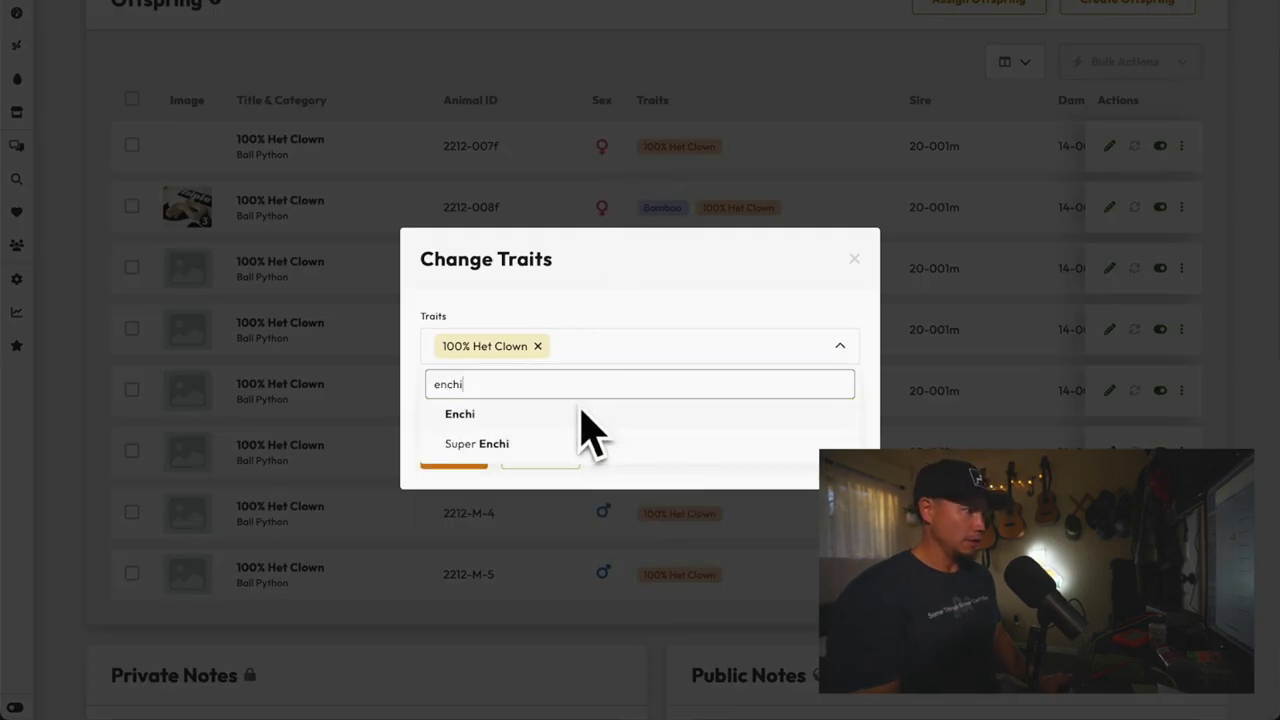
pyautogui.click(582, 412)
pyautogui.write('spot')
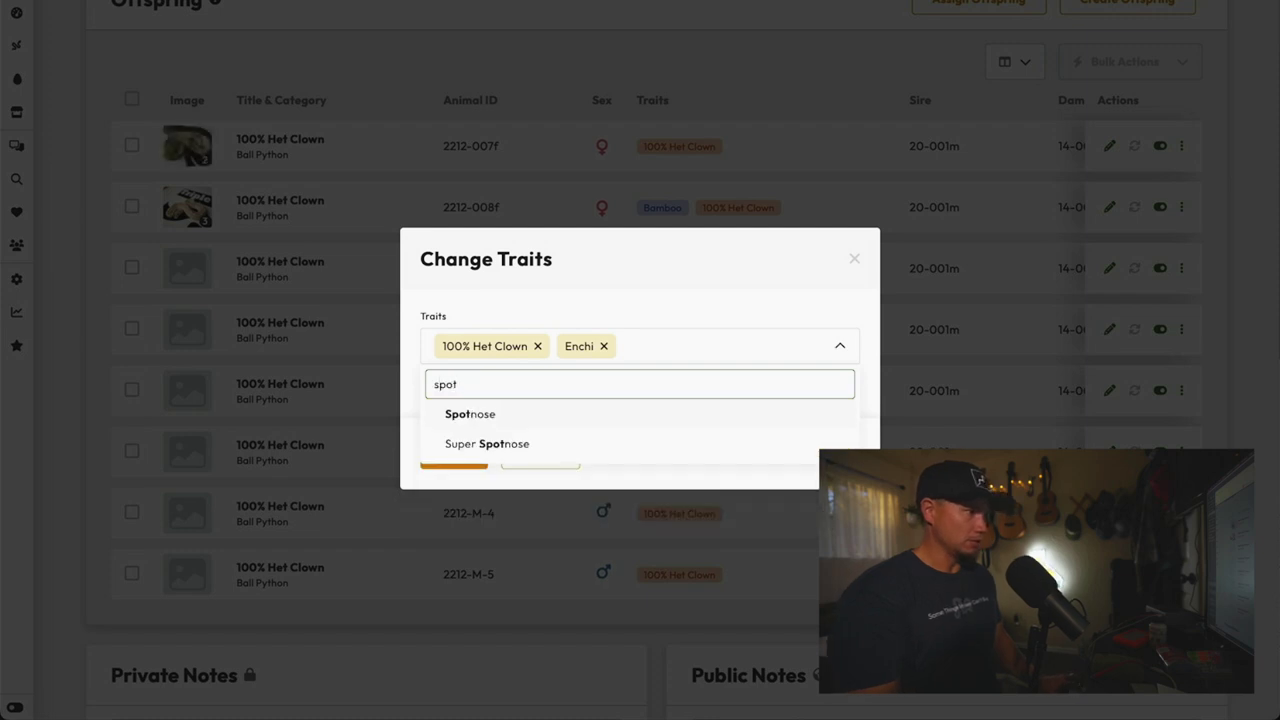
pyautogui.click(549, 415)
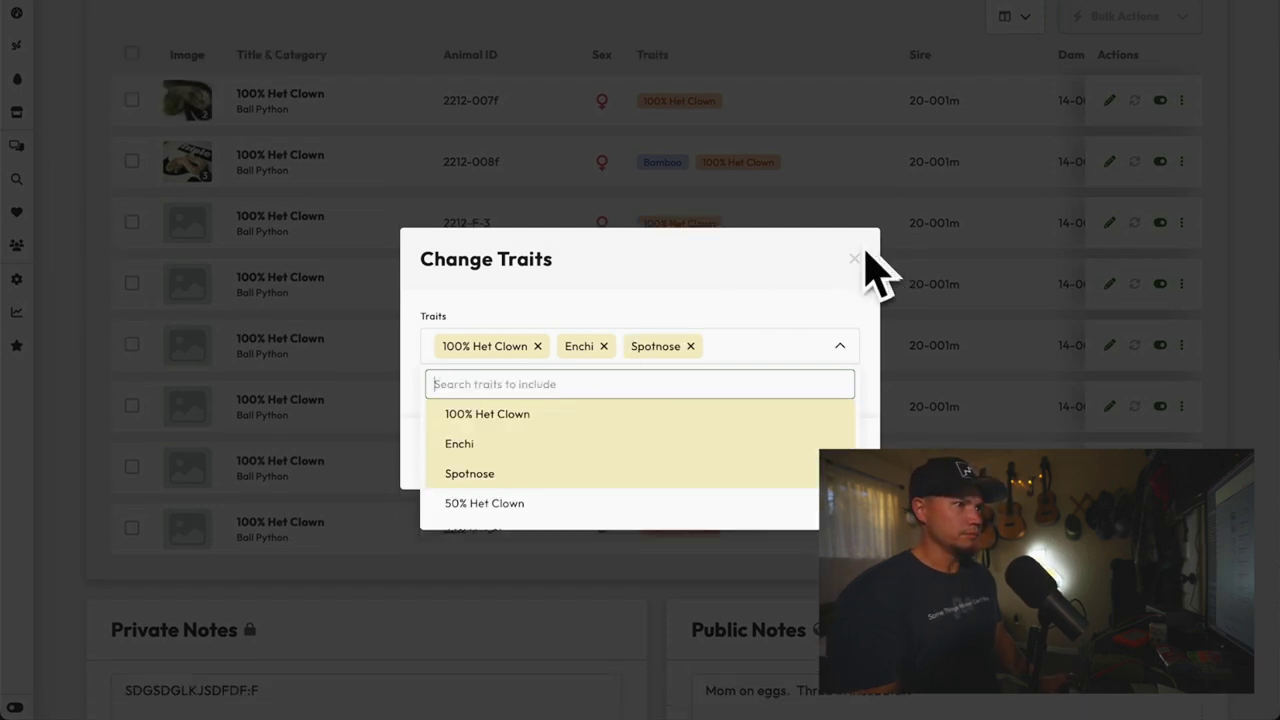
pyautogui.click(845, 285)
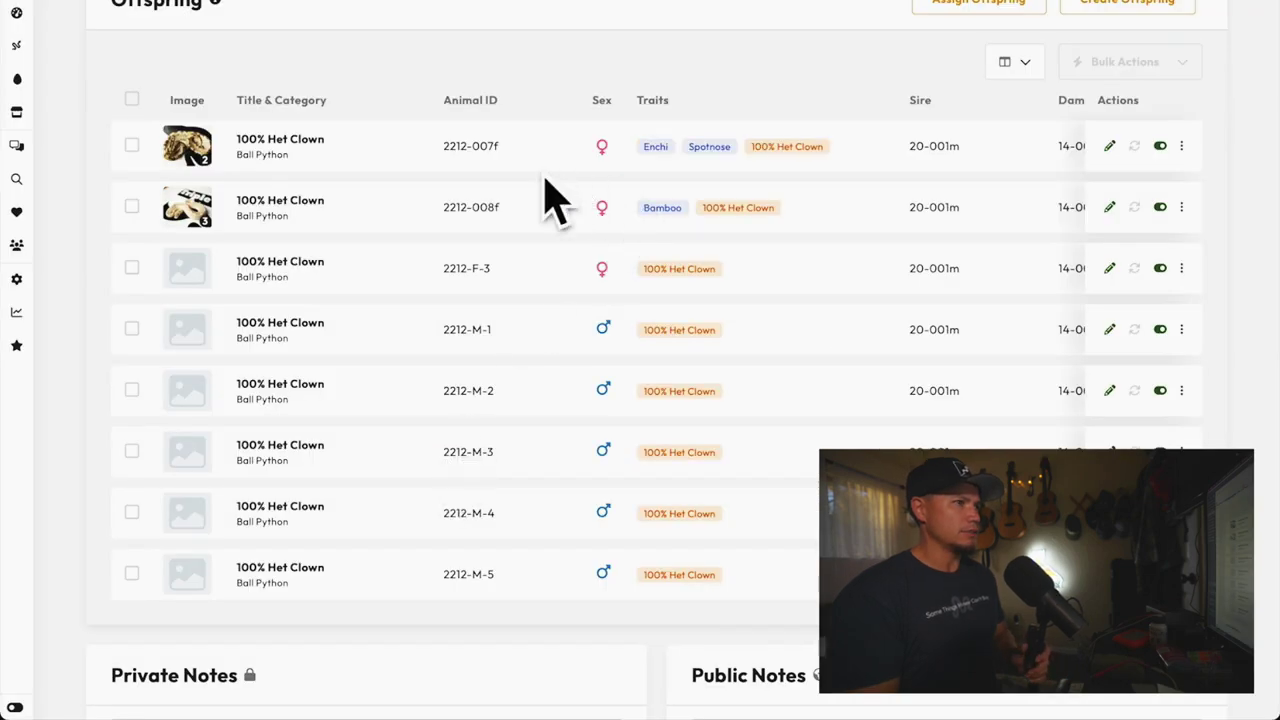
# Review the clutch record's offspring table, including status, birth and price, plus its notes, group photos, parents and clutch details.
pyautogui.scroll(-2, 449, 326)
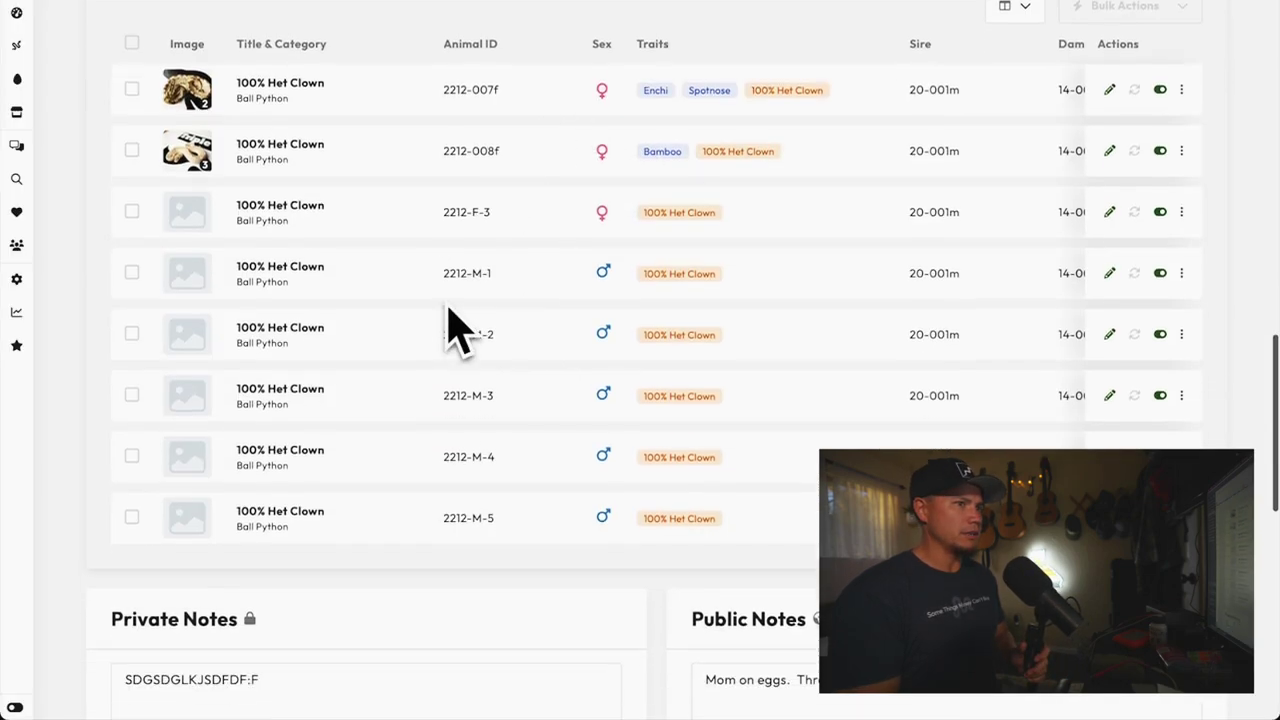
pyautogui.scroll(1, 451, 323)
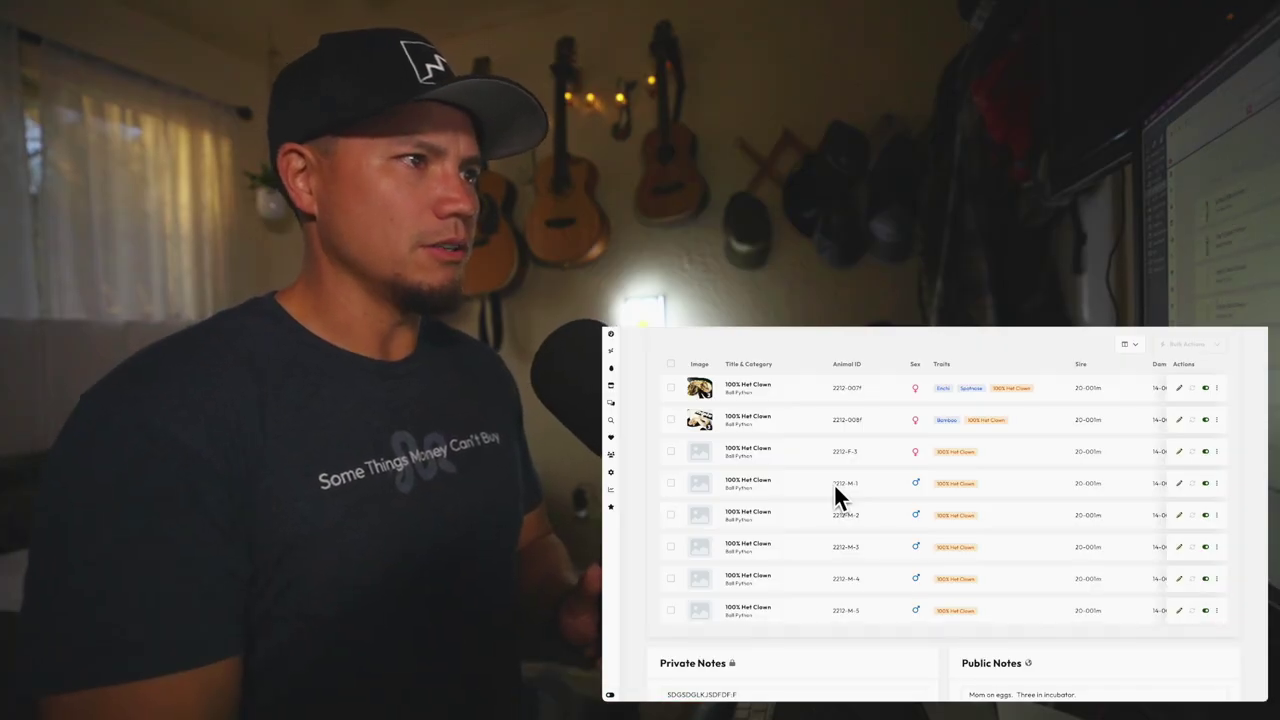
pyautogui.hscroll(5, 836, 490)
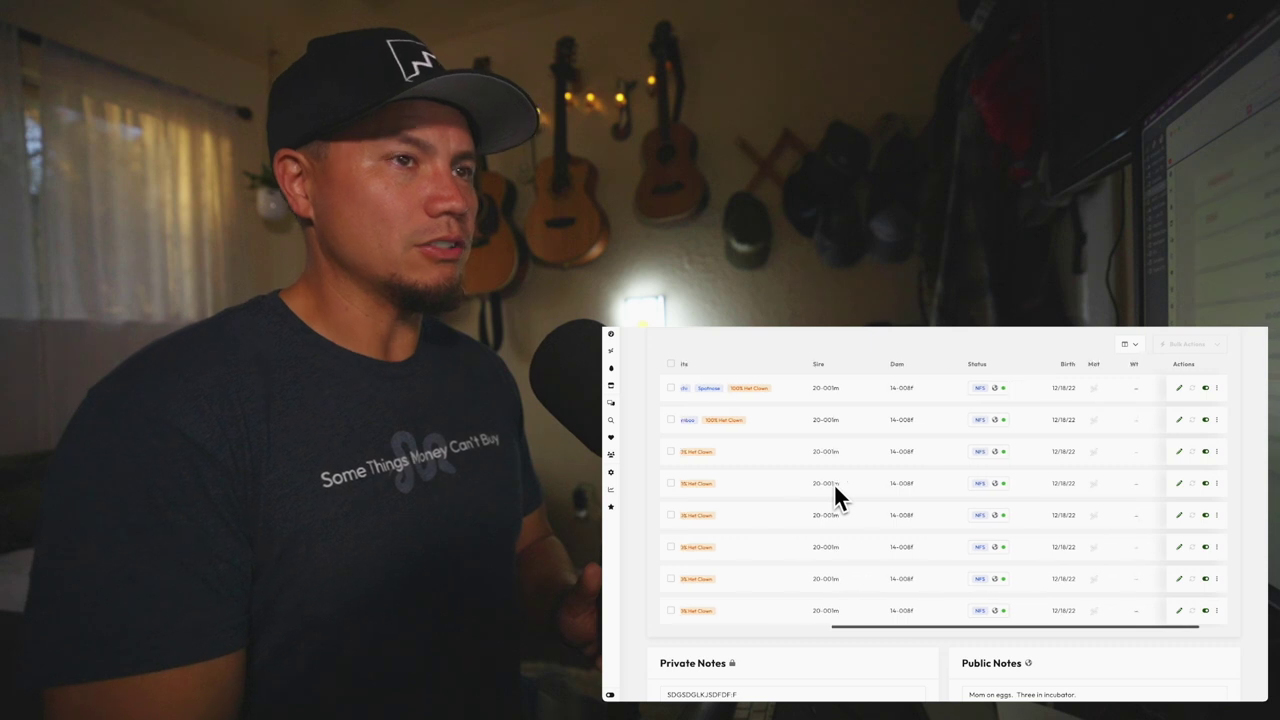
pyautogui.hscroll(2, 834, 483)
pyautogui.scroll(-1, 834, 483)
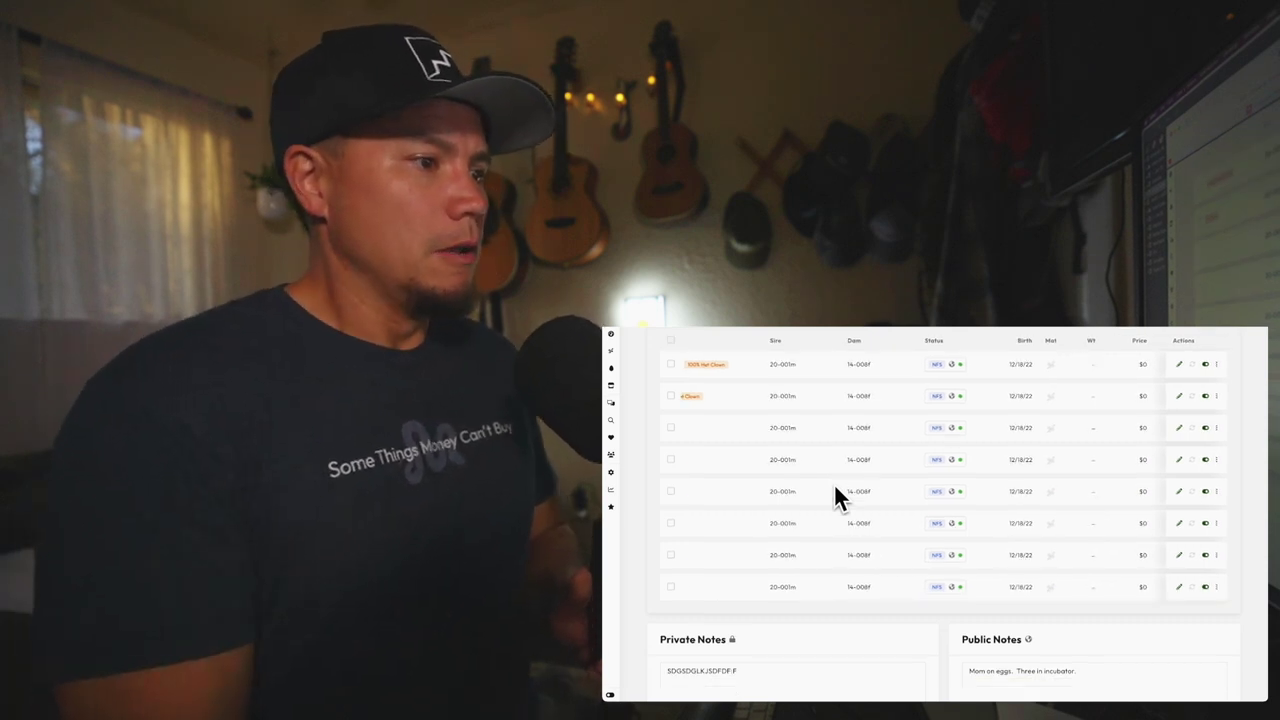
pyautogui.scroll(-5, 834, 483)
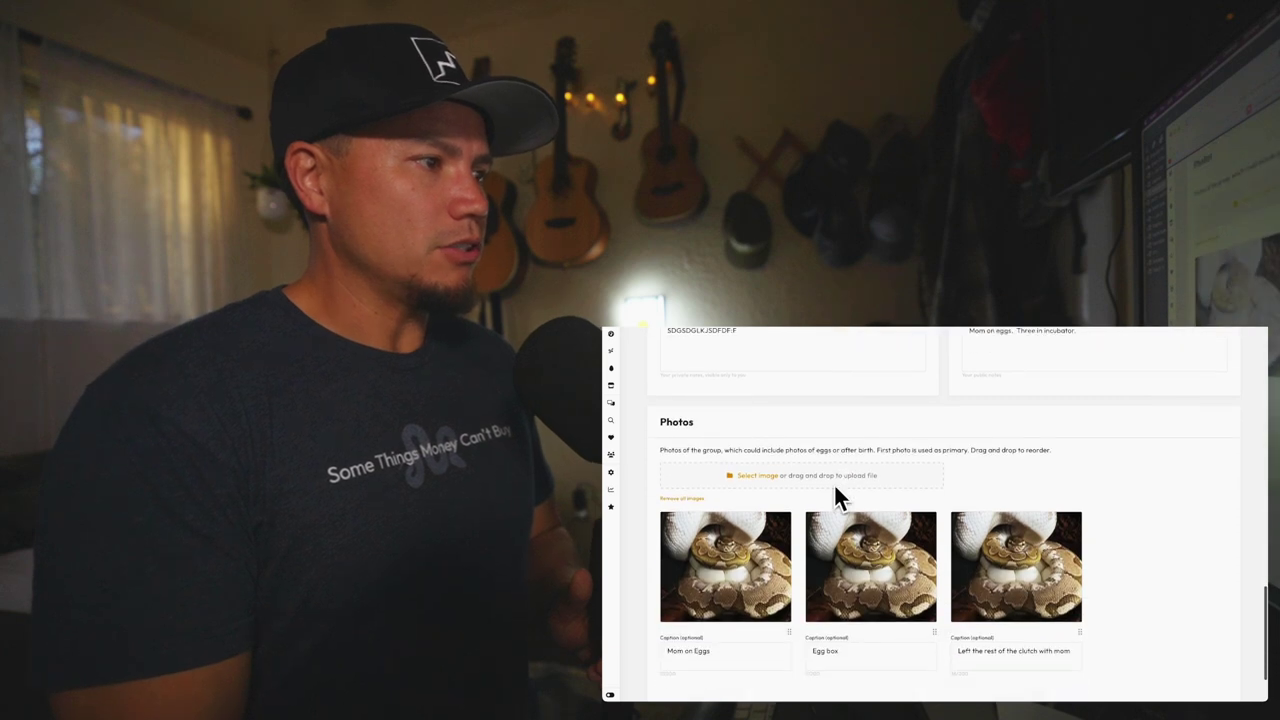
pyautogui.scroll(-2, 835, 487)
pyautogui.scroll(10, 835, 487)
pyautogui.scroll(6, 836, 492)
pyautogui.scroll(-10, 834, 483)
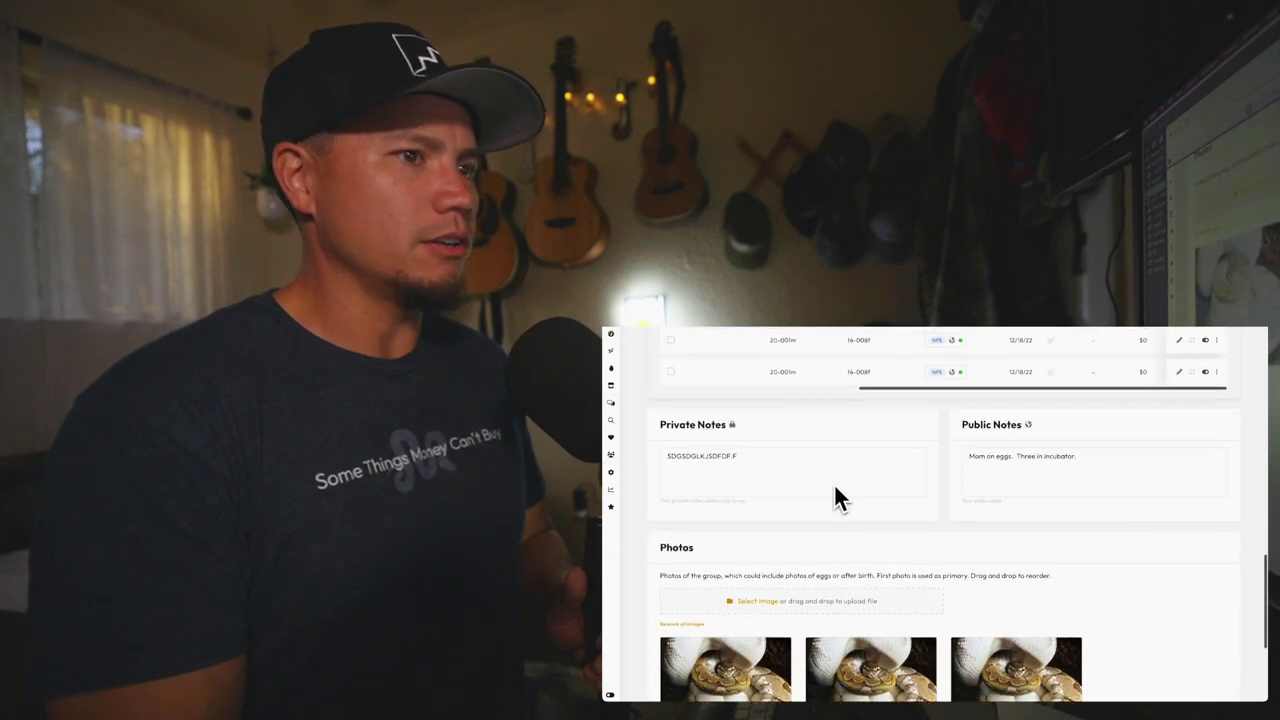
pyautogui.scroll(-5, 835, 486)
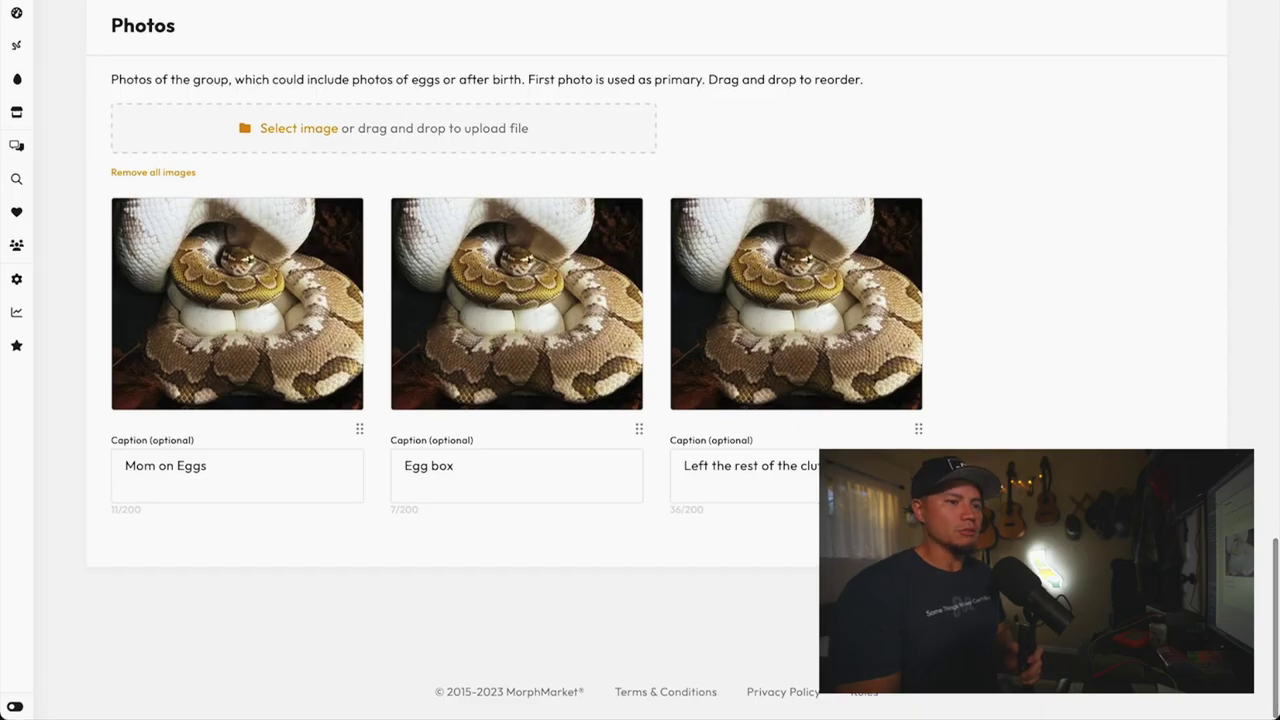
pyautogui.scroll(1, 640, 360)
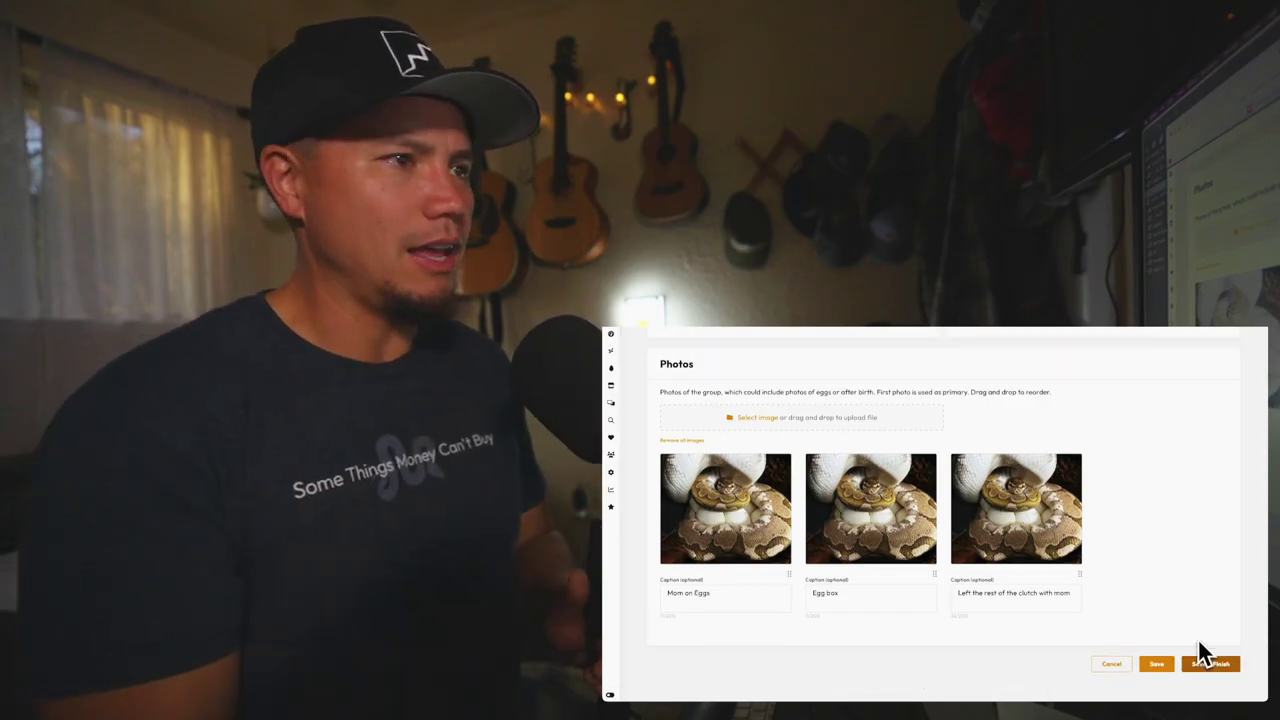
pyautogui.scroll(1, 1136, 530)
pyautogui.scroll(8, 1137, 533)
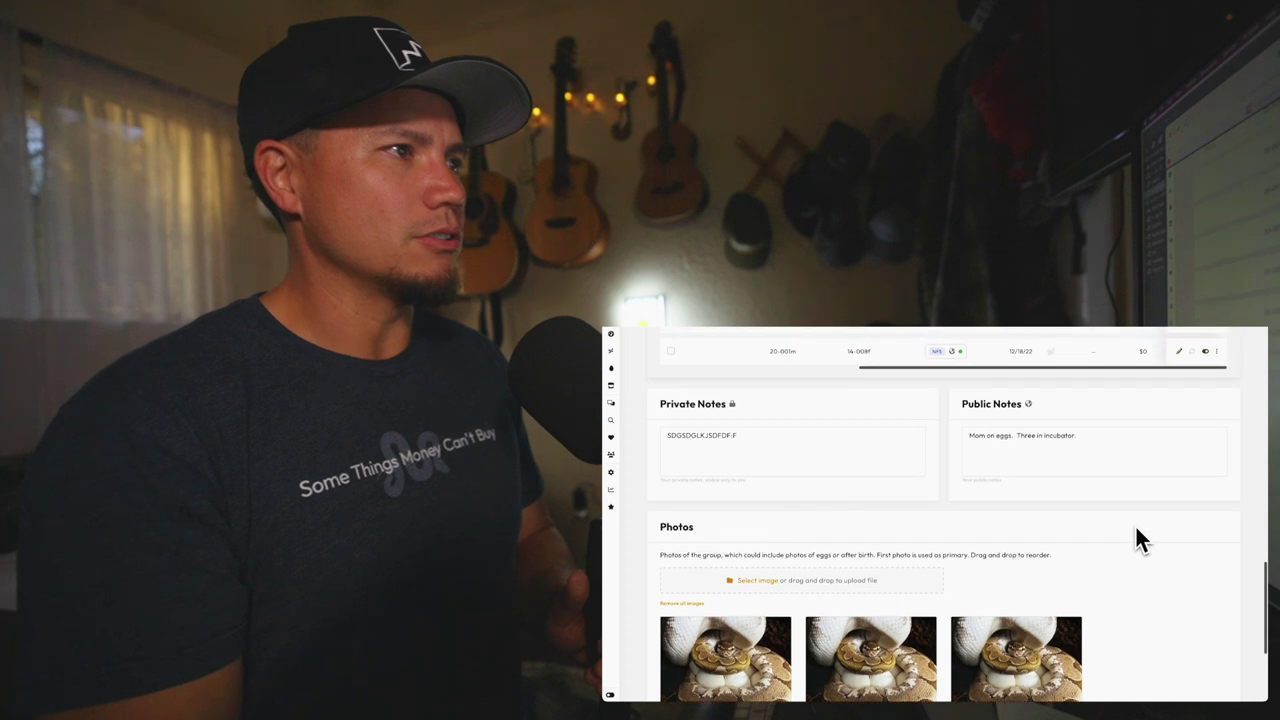
pyautogui.scroll(3, 1137, 533)
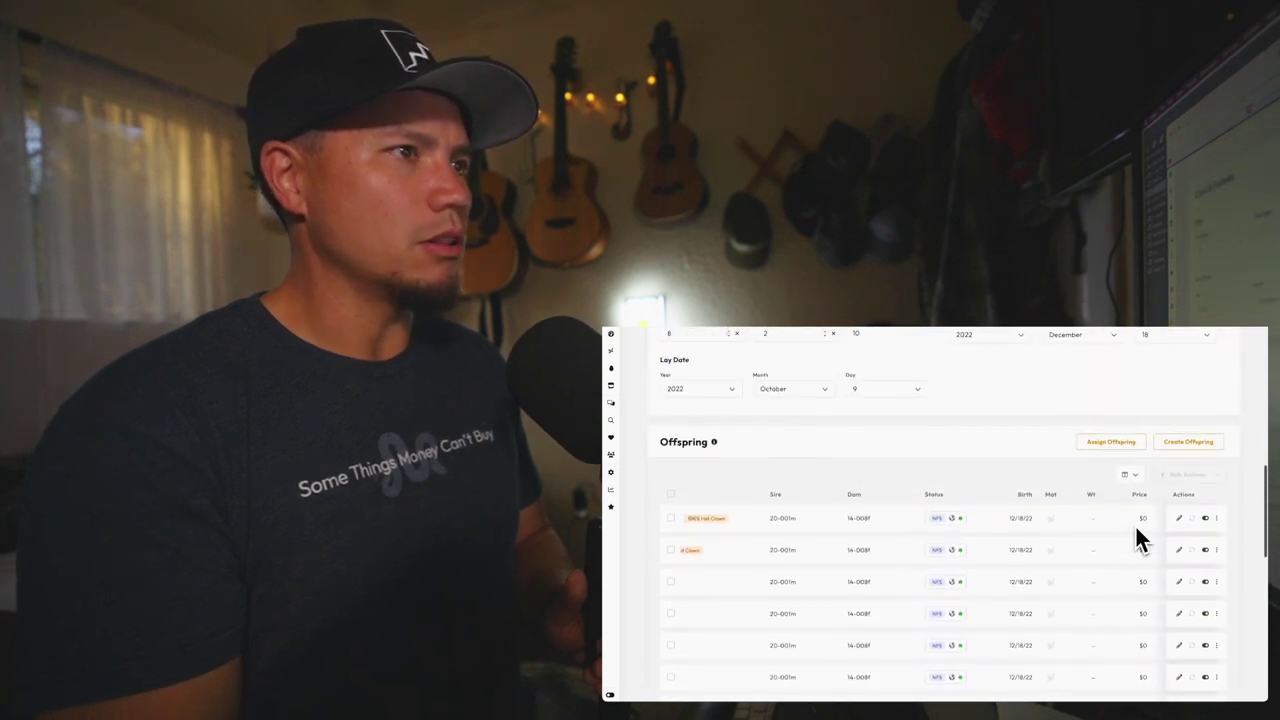
pyautogui.scroll(3, 1008, 515)
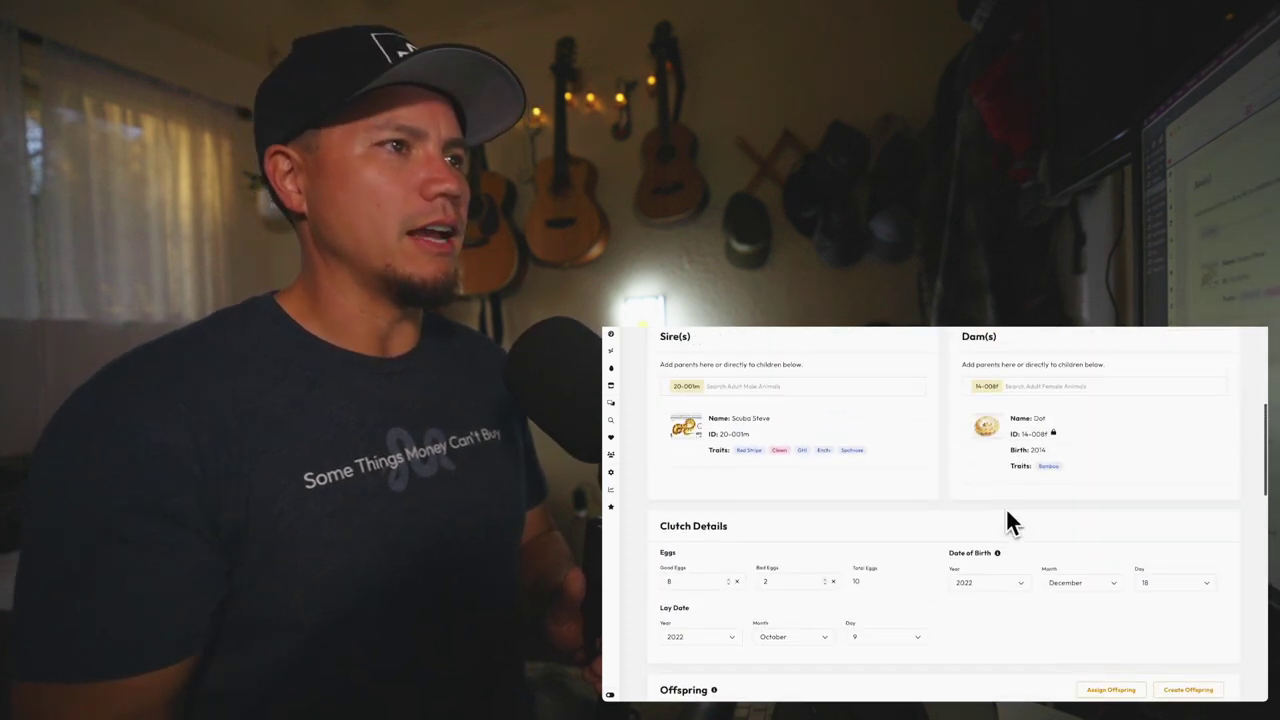